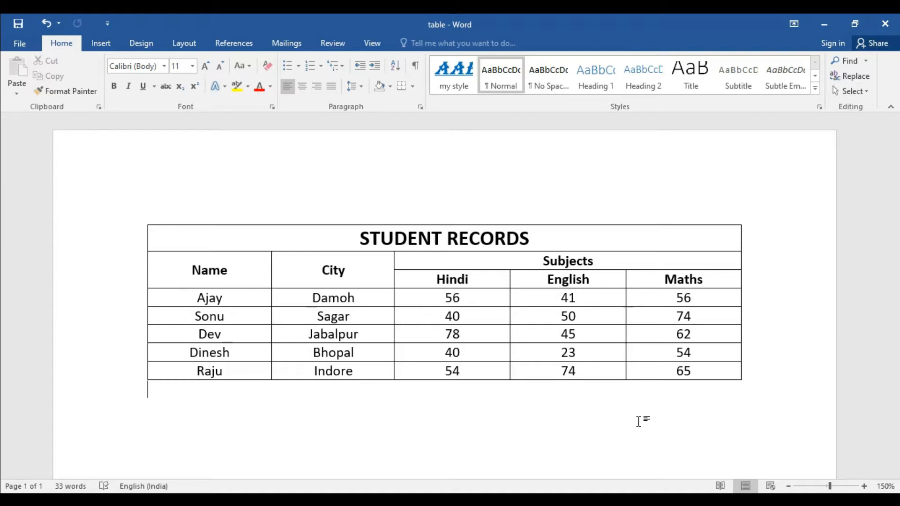
Mark each row of the STUDENT RECORDS table with red pen strokes, and clear the marks.
key("alt+Tab")
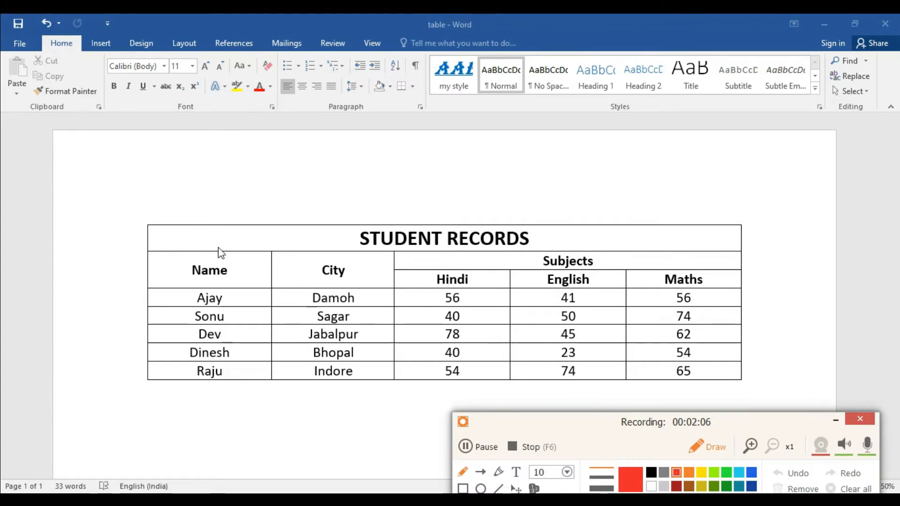
left_click_drag(198, 237, 203, 219)
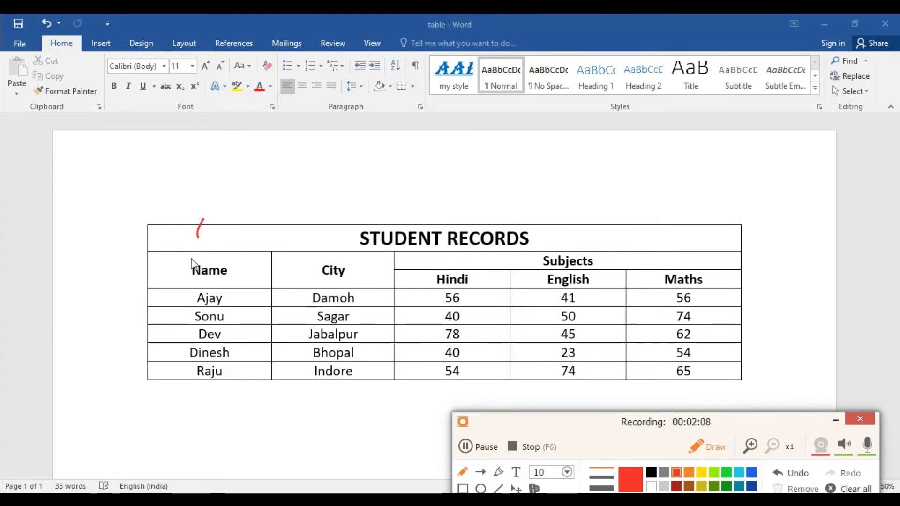
left_click_drag(183, 265, 195, 254)
left_click_drag(175, 297, 195, 284)
mouse_move(183, 318)
left_mouse_down()
mouse_move(196, 302)
mouse_move(190, 362)
left_mouse_up()
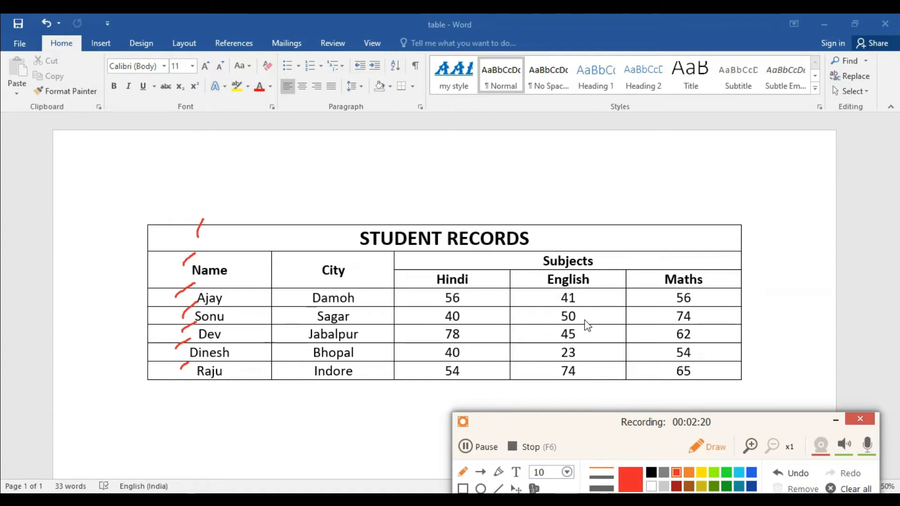
left_click_drag(618, 244, 621, 228)
mouse_move(619, 263)
left_mouse_down()
mouse_move(625, 255)
mouse_move(611, 277)
mouse_move(615, 304)
left_mouse_up()
mouse_move(601, 349)
left_mouse_down()
mouse_move(613, 345)
mouse_move(611, 362)
left_mouse_up()
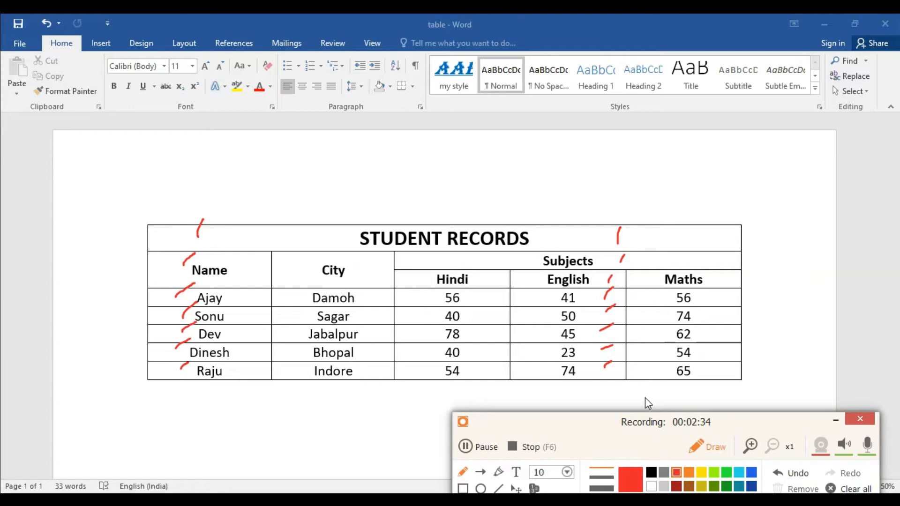
left_click(856, 490)
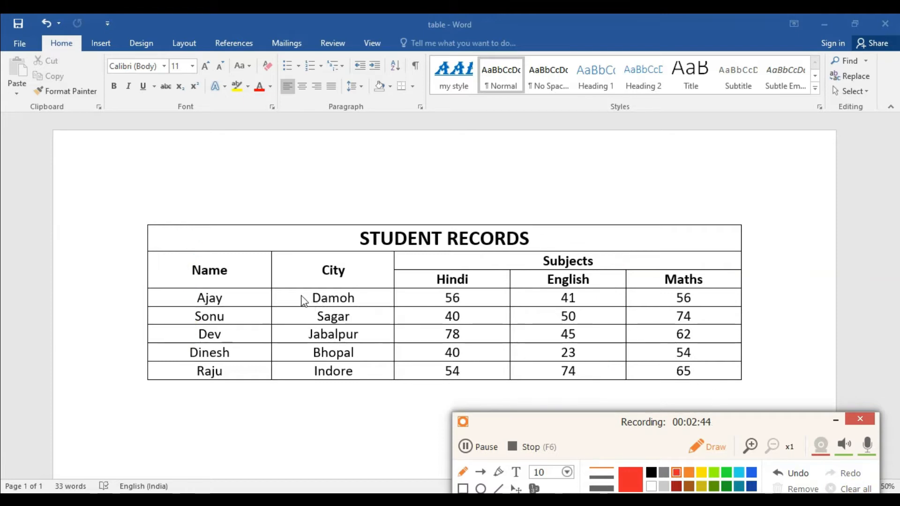
Mark the columns of the STUDENT RECORDS table with red pen strokes, clear them and close the drawing tools.
left_click_drag(251, 272, 257, 253)
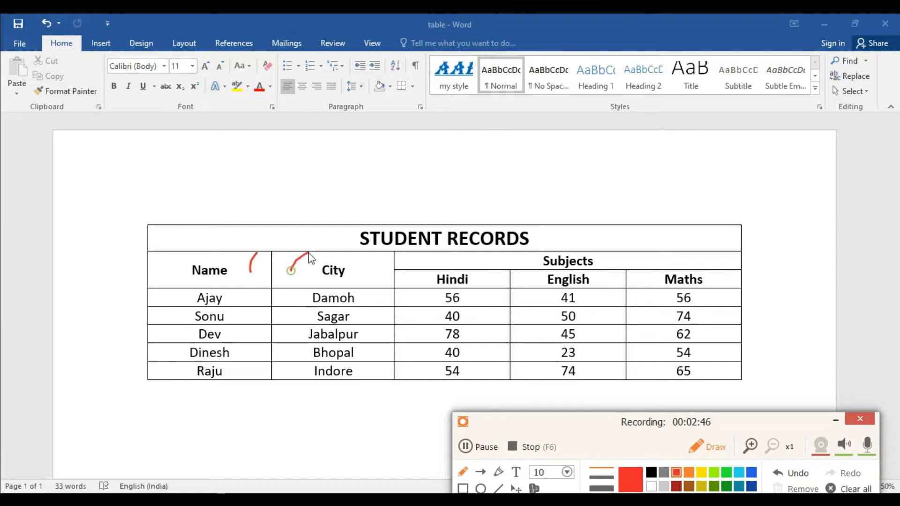
left_click_drag(525, 246, 534, 242)
mouse_move(248, 373)
left_mouse_down()
mouse_move(250, 364)
mouse_move(306, 364)
left_mouse_up()
left_click_drag(411, 373, 435, 355)
left_click_drag(545, 374, 555, 358)
left_click_drag(649, 372, 662, 352)
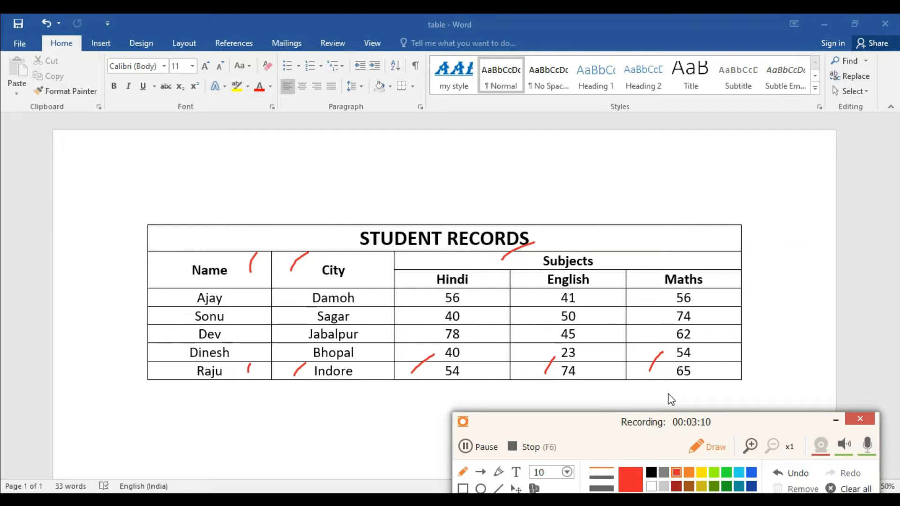
left_click(849, 488)
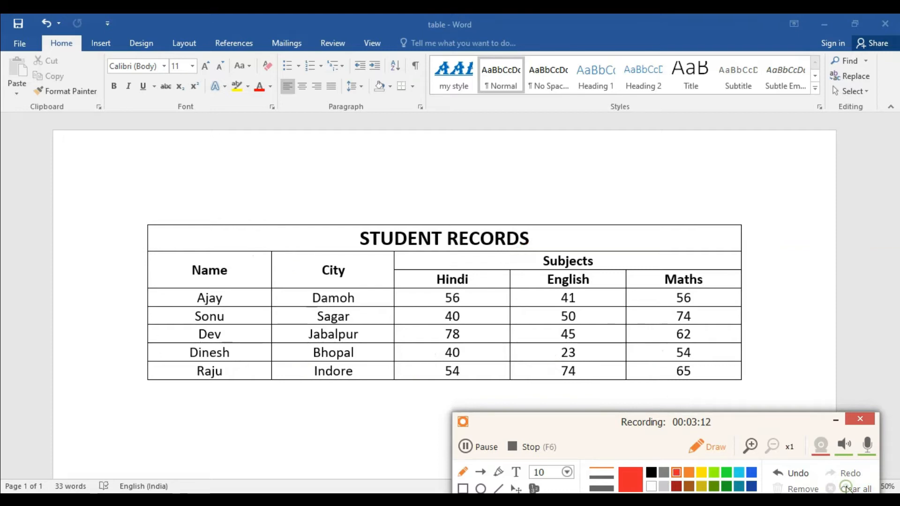
left_click(858, 418)
Add a blank line below the STUDENT RECORDS table and insert a new table with 5 columns and 8 rows.
left_click(748, 351)
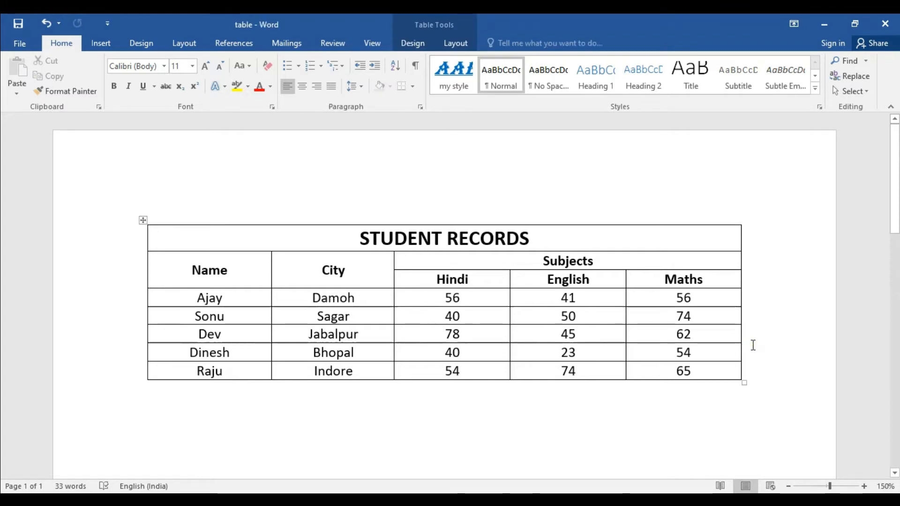
scroll(896, 220, "down", 2)
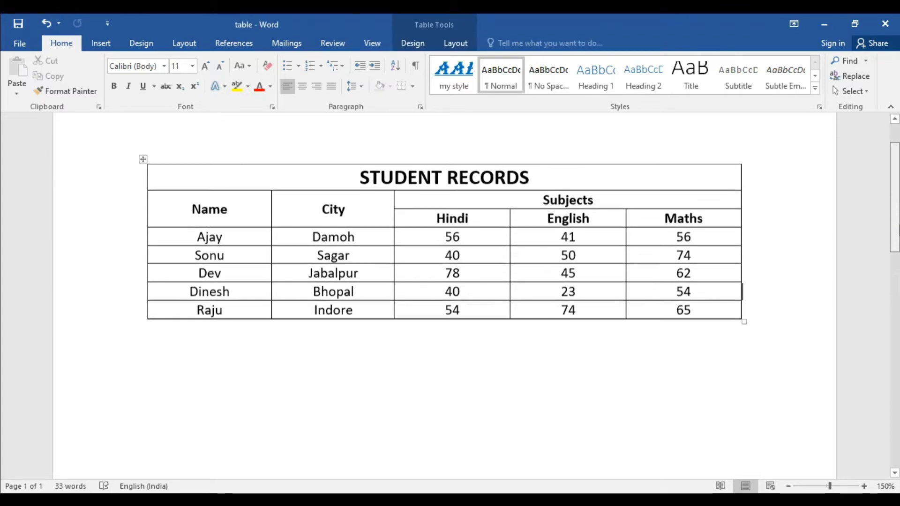
scroll(896, 229, "down", 1)
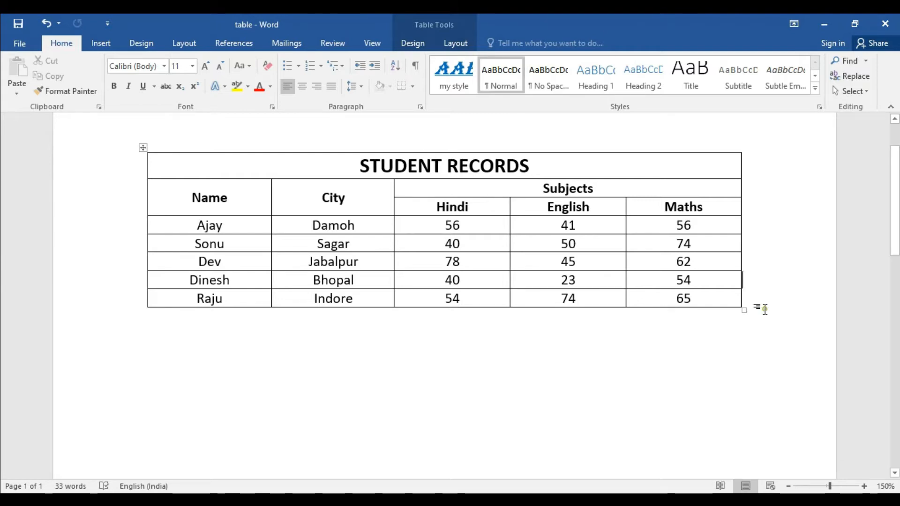
left_click(759, 312)
key("Return")
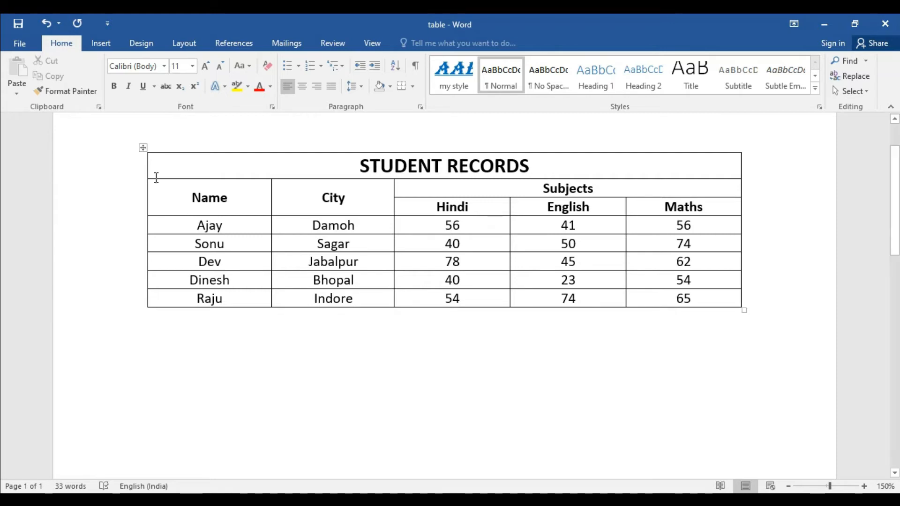
left_click(100, 45)
left_click(93, 95)
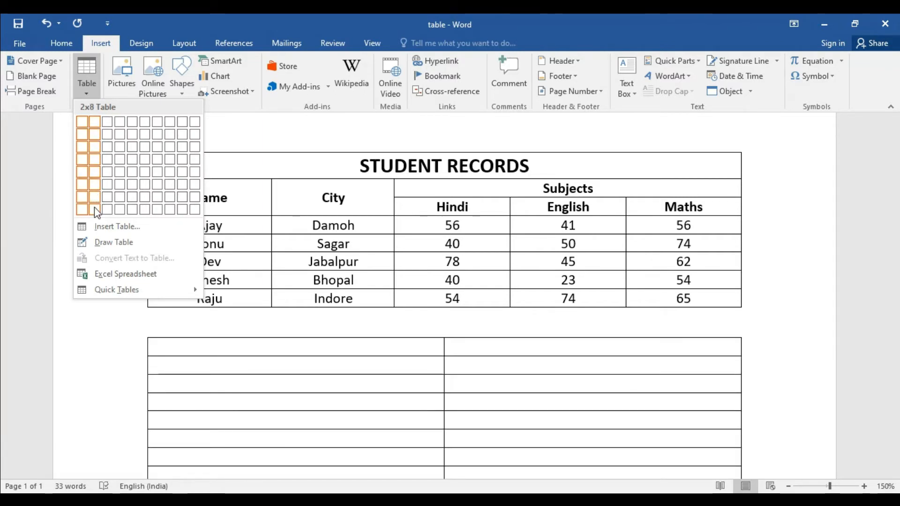
left_click(132, 210)
Compare the title row and the first data row of the STUDENT RECORDS table with the new empty table's layout.
scroll(366, 289, "down", 3)
scroll(367, 293, "up", 1)
scroll(379, 318, "up", 3)
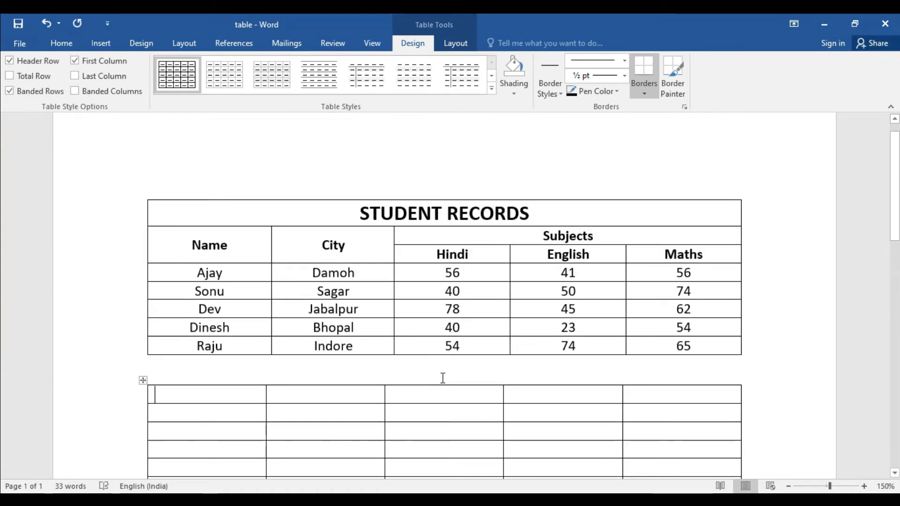
scroll(444, 377, "down", 1)
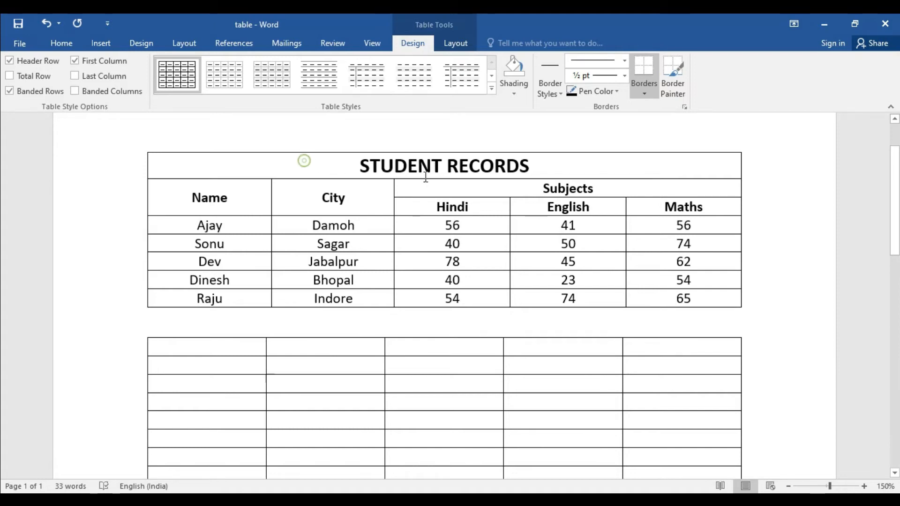
left_click_drag(303, 160, 565, 167)
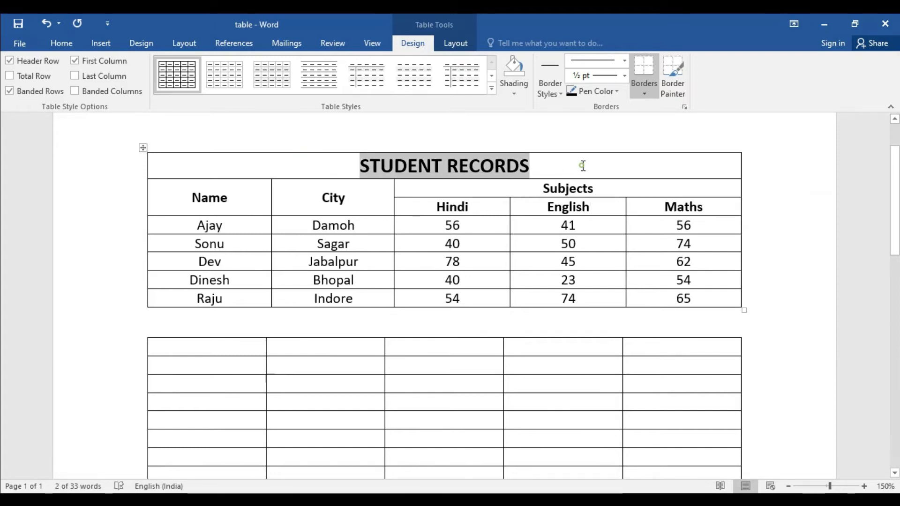
left_click(581, 165)
left_click_drag(250, 233, 665, 230)
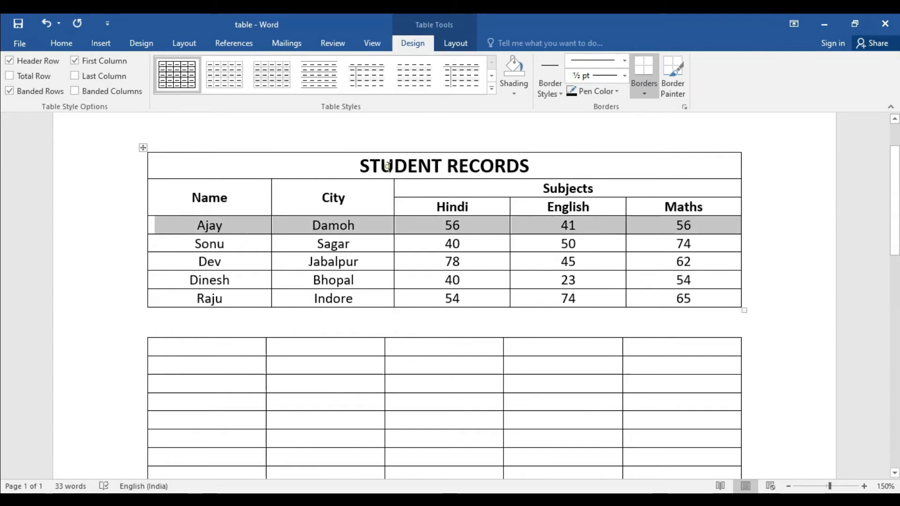
left_click(404, 171)
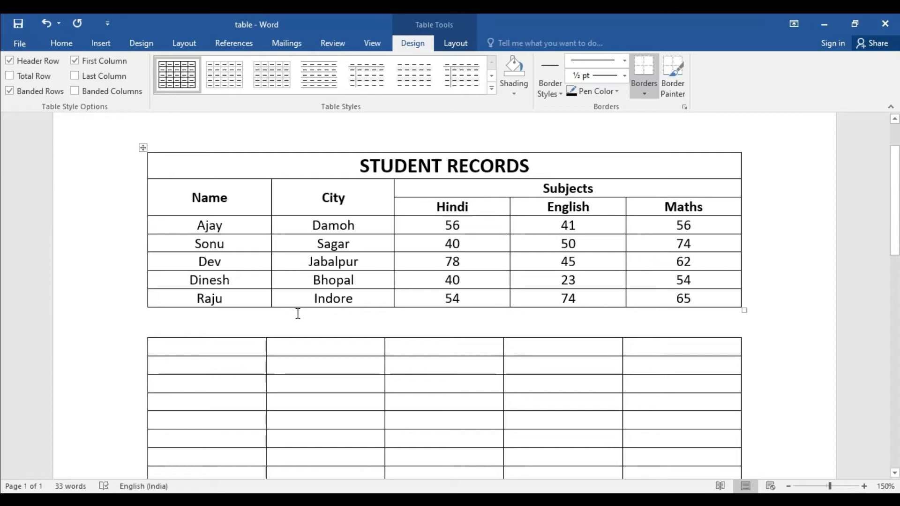
Merge the first row of the new table into one cell and enter the title STUDENT RECORDS.
left_click_drag(235, 346, 638, 345)
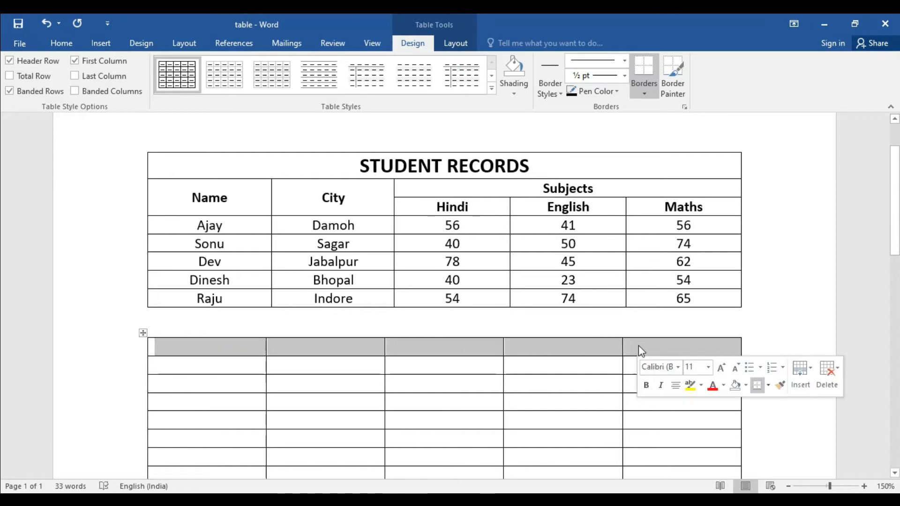
right_click(445, 346)
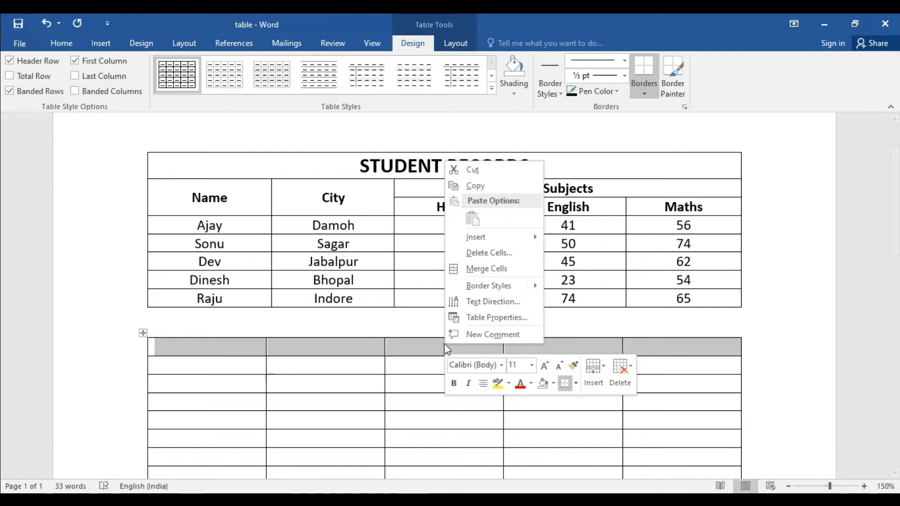
left_click(498, 274)
left_click(473, 370)
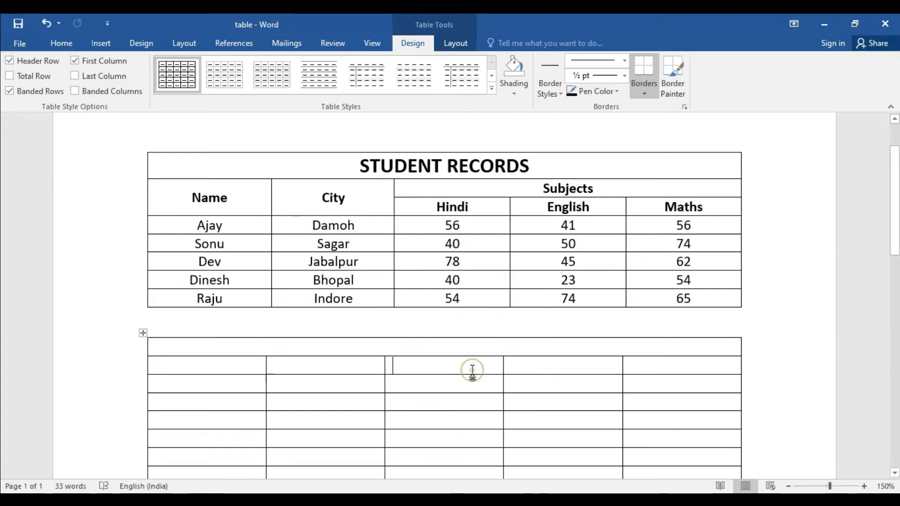
left_click(437, 347)
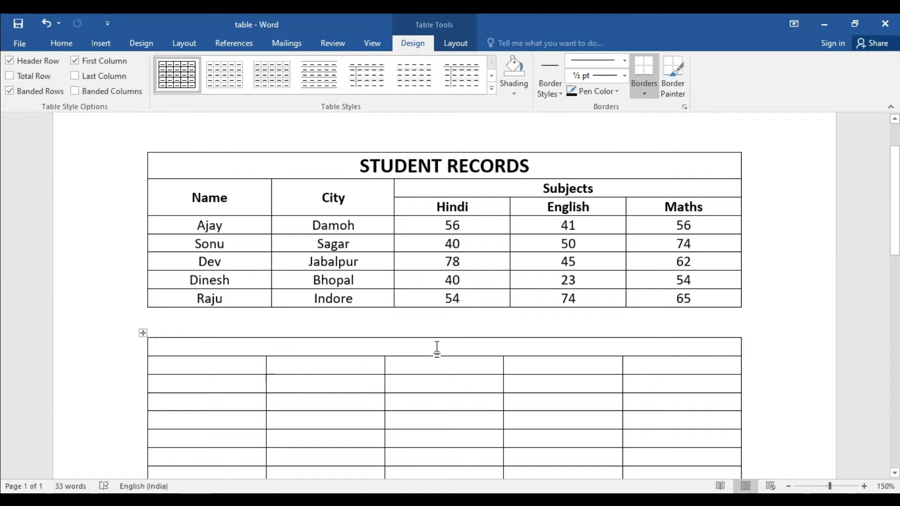
type("S")
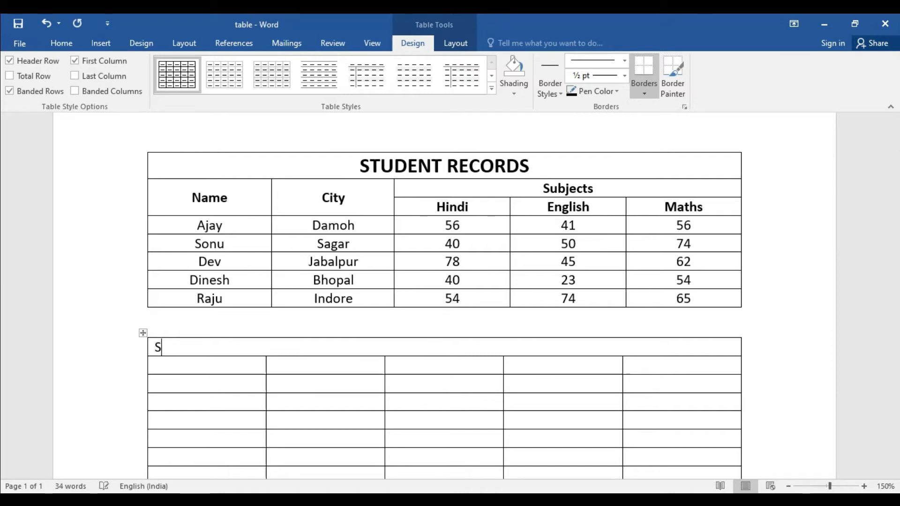
type("TUDENT RECORDS")
Merge the first column's two cells directly below the title row of the new table and enter the heading Name.
left_click(255, 370)
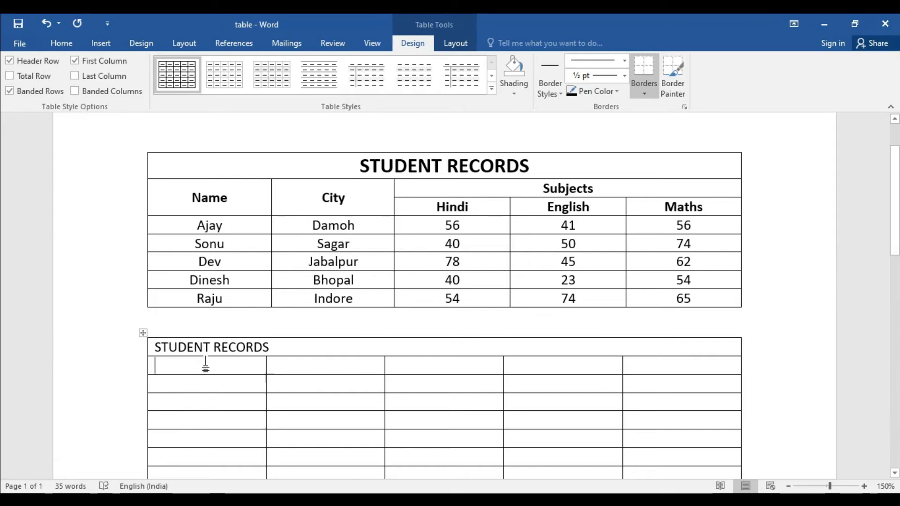
left_click_drag(205, 365, 201, 383)
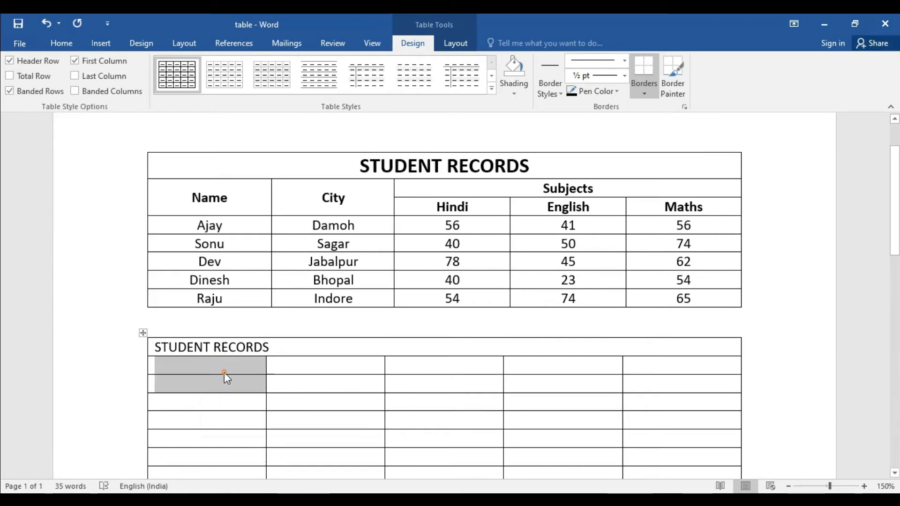
right_click(224, 372)
left_click(259, 298)
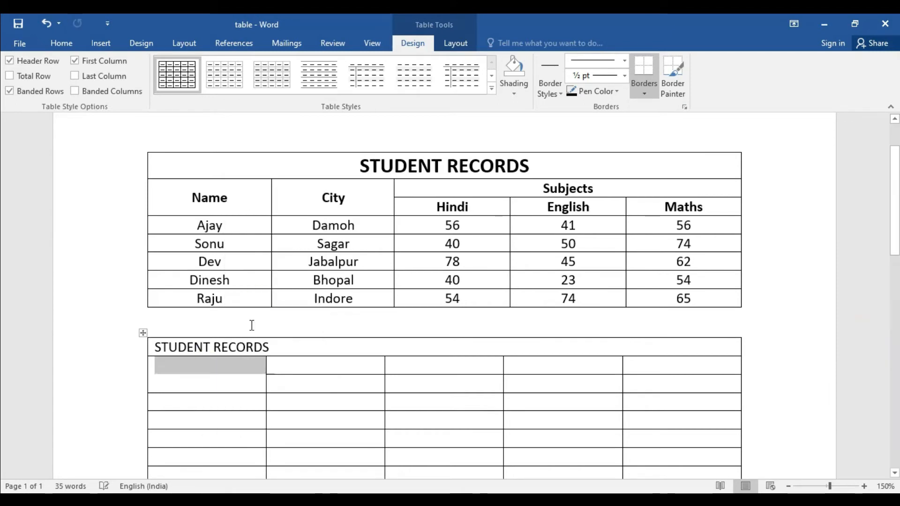
left_click(212, 379)
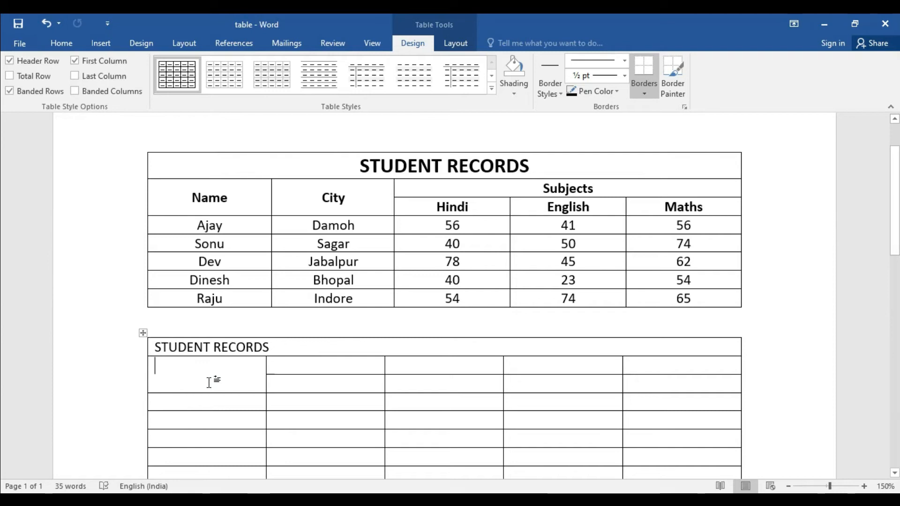
type("nAME")
key("BackSpace")
key("BackSpace")
key("BackSpace")
key("BackSpace")
type("Name")
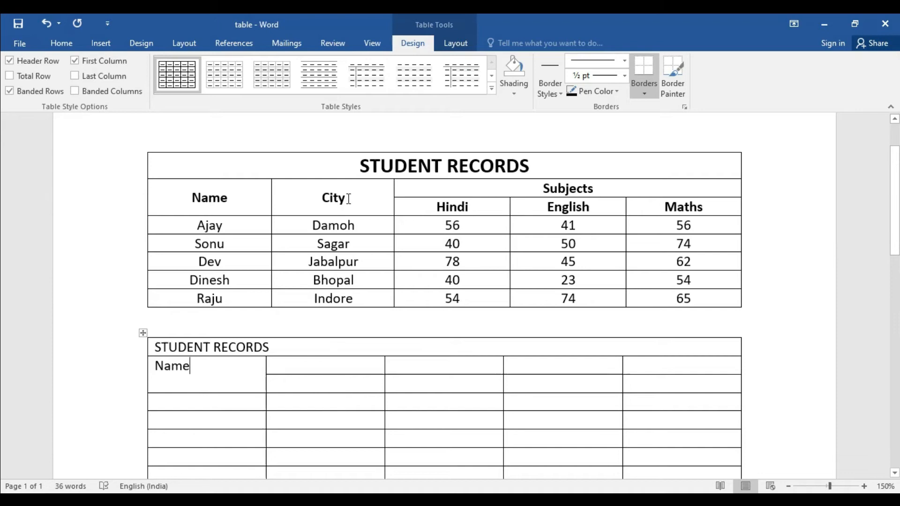
Merge the two cells beside the Name heading in the second column and enter the heading City.
left_click_drag(340, 365, 343, 377)
right_click(333, 370)
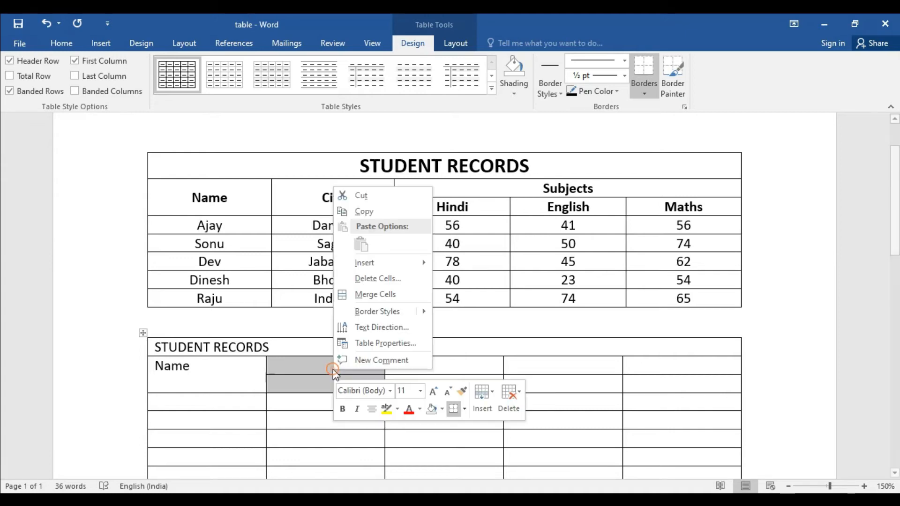
left_click(376, 294)
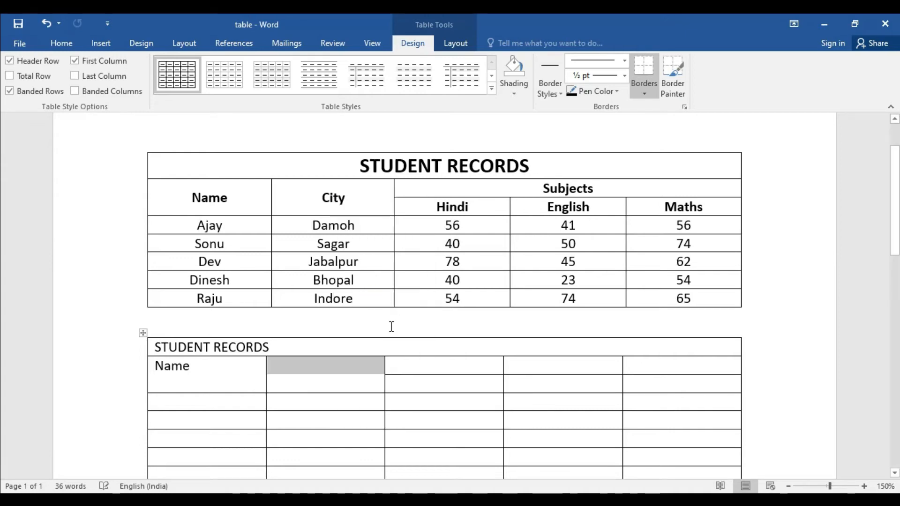
left_click(353, 377)
type("City")
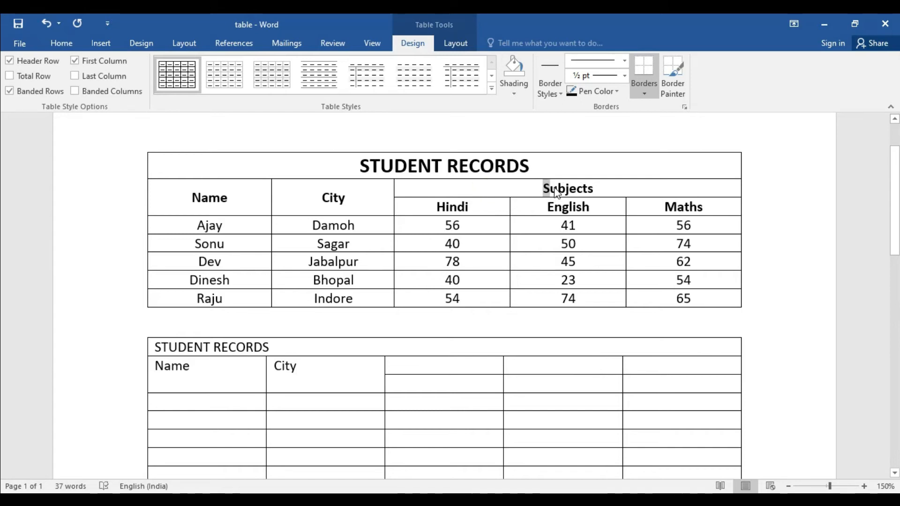
Merge the three cells beside the City heading in the new table's second row and enter the heading Subjects.
left_click_drag(543, 188, 625, 193)
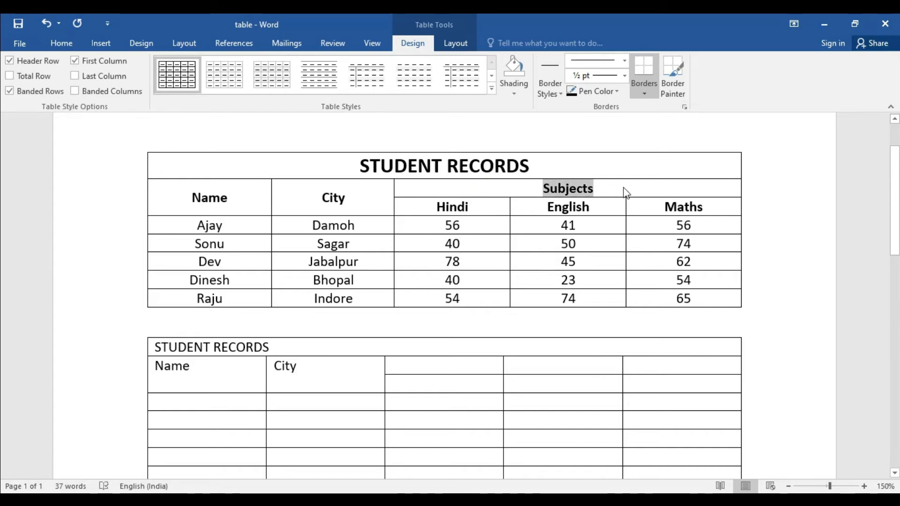
left_click(578, 207)
left_click(483, 209)
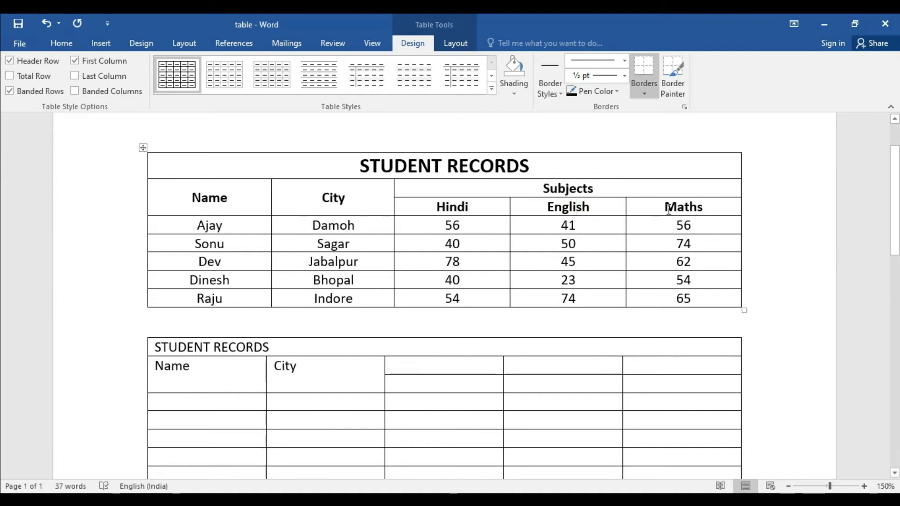
left_click_drag(434, 364, 652, 365)
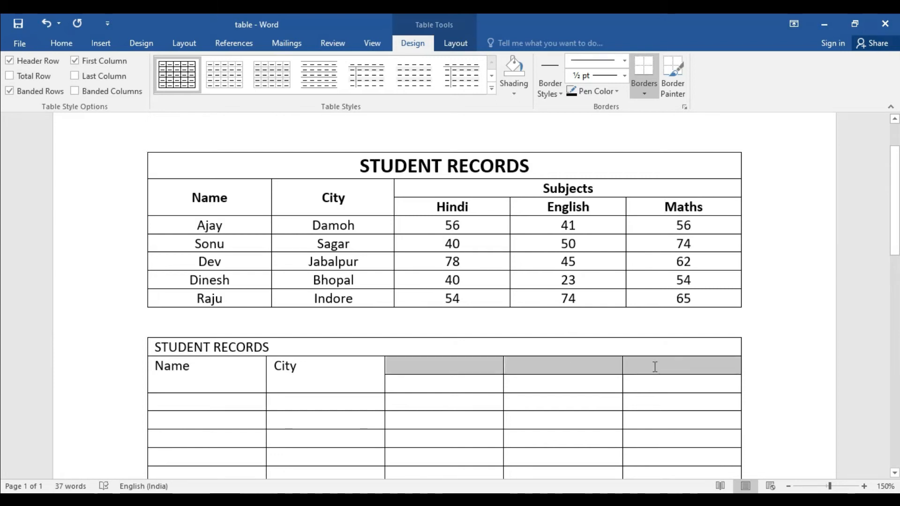
right_click(572, 367)
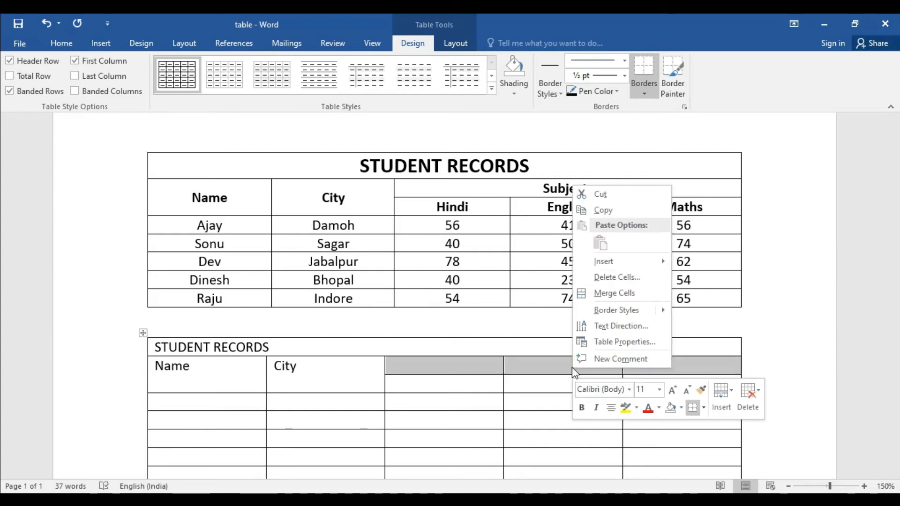
left_click(613, 295)
left_click(533, 366)
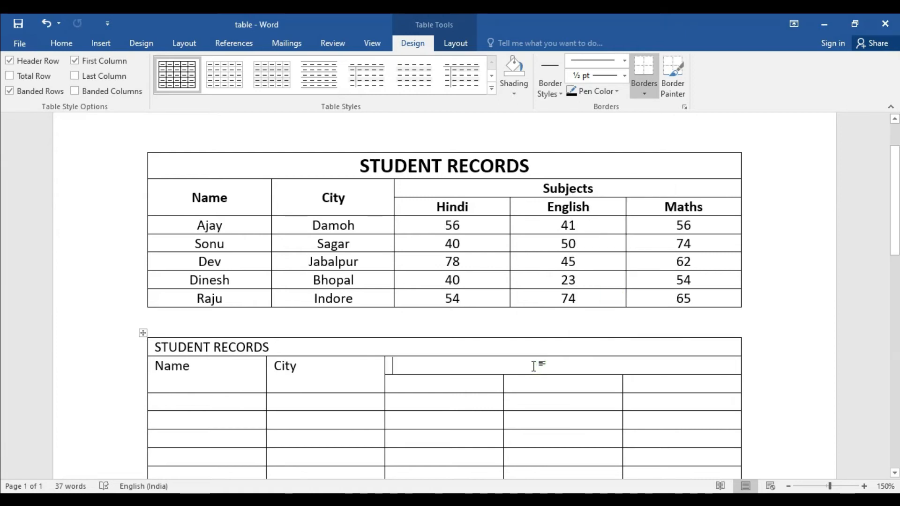
type("Subj")
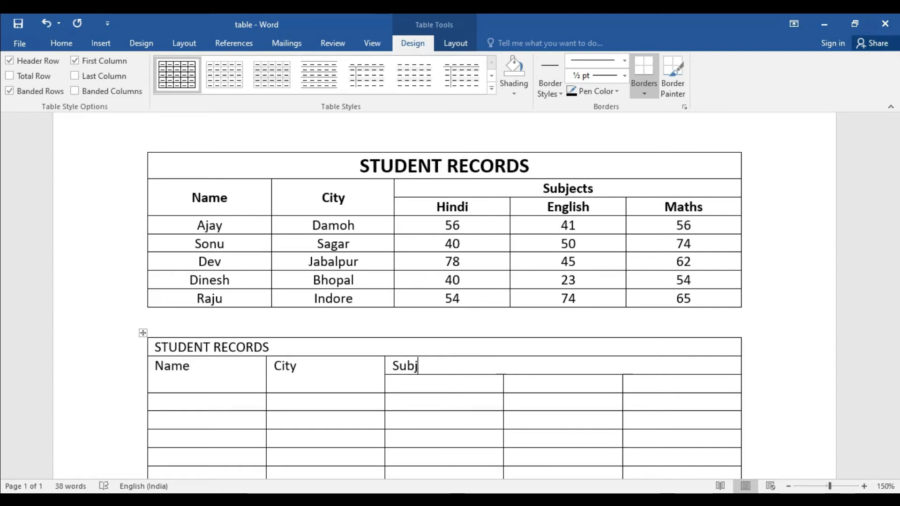
type("ects")
key("shift+Tab")
key("shift+Tab")
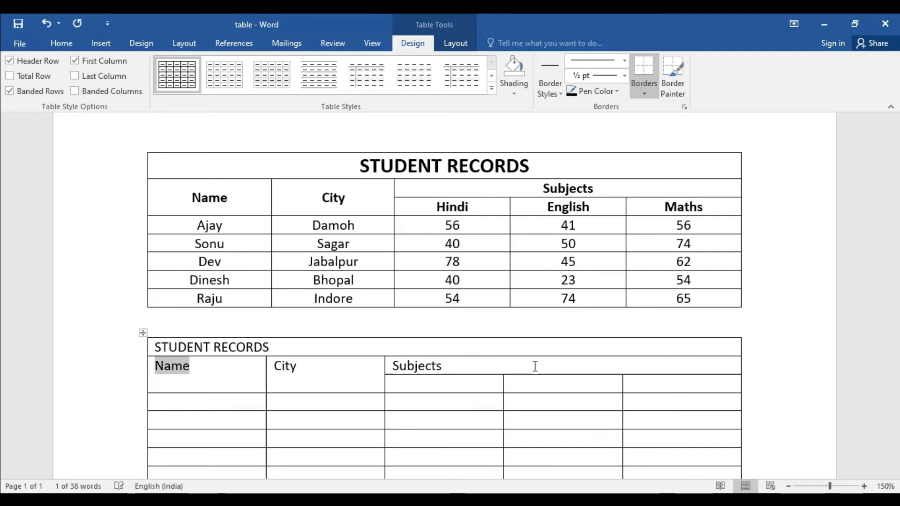
Enter the subheadings Hindi, English and Maths in the three cells below the Subjects heading of the new table.
left_click(505, 418)
left_click(461, 422)
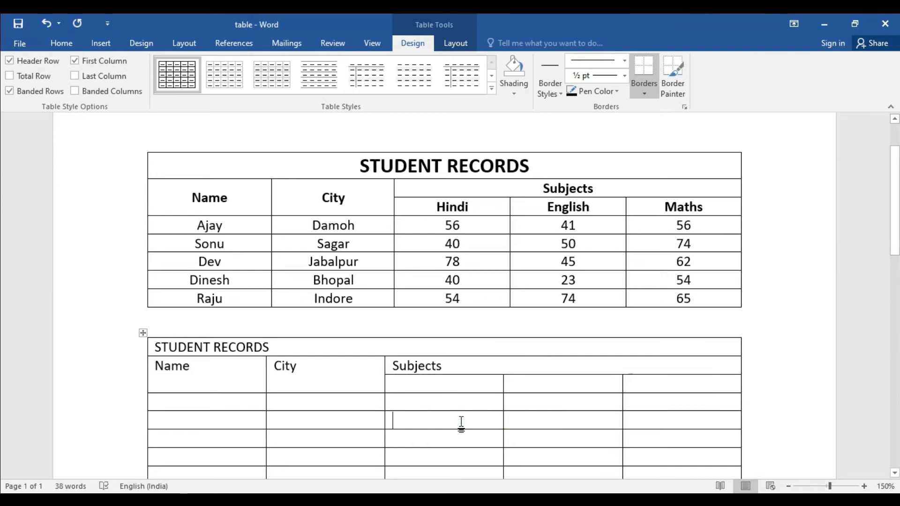
left_click(449, 383)
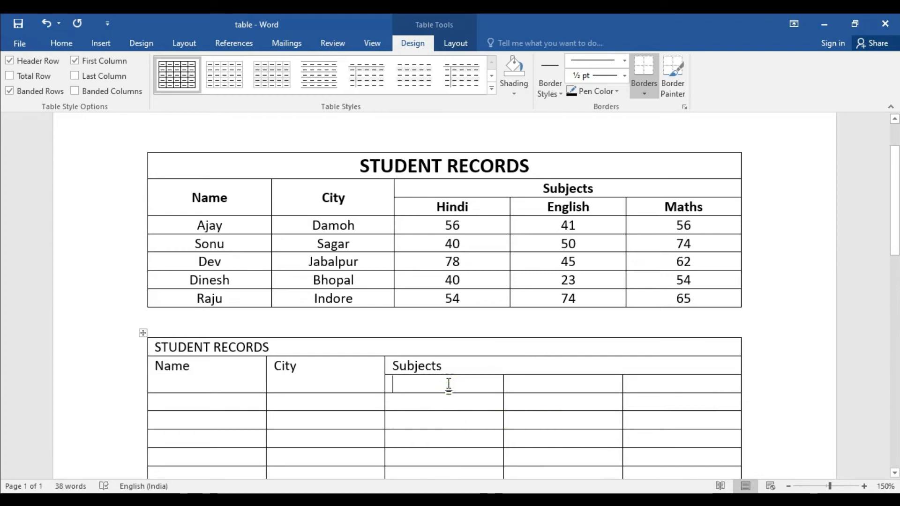
type("Hindi")
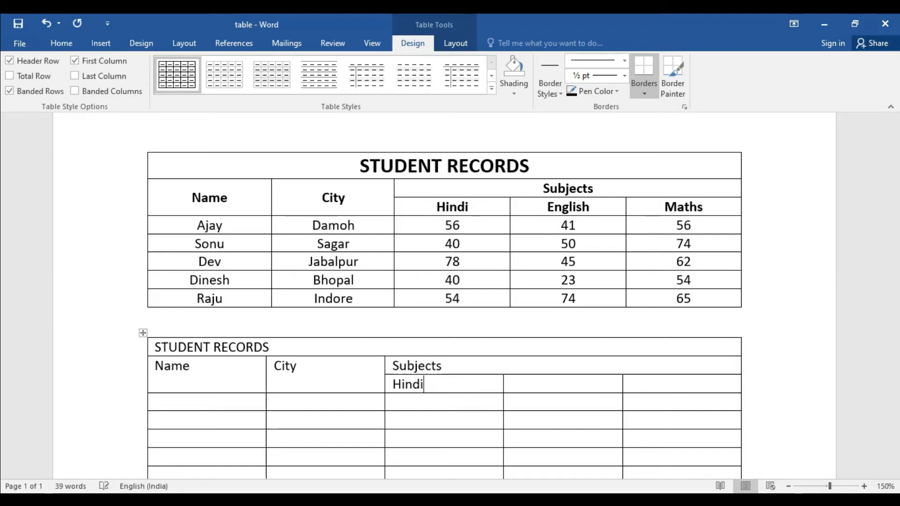
key("Tab")
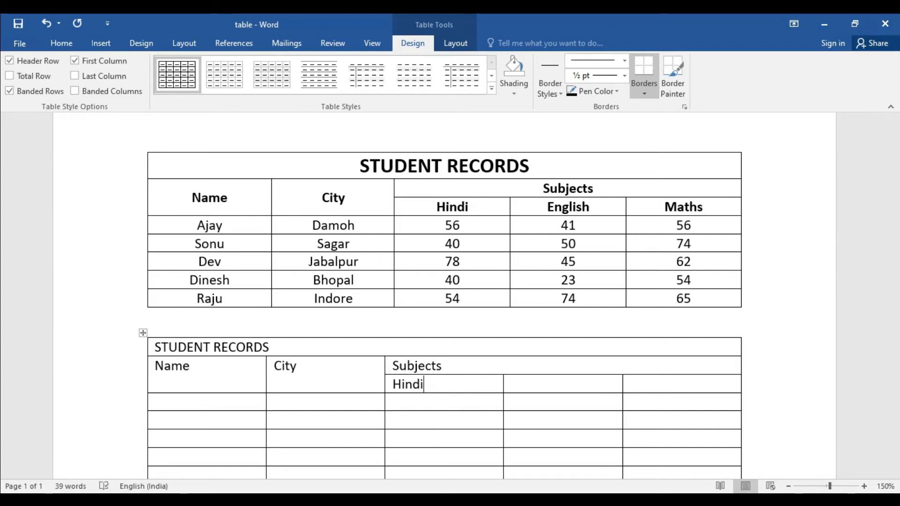
type("English")
key("Tab")
type("Maths")
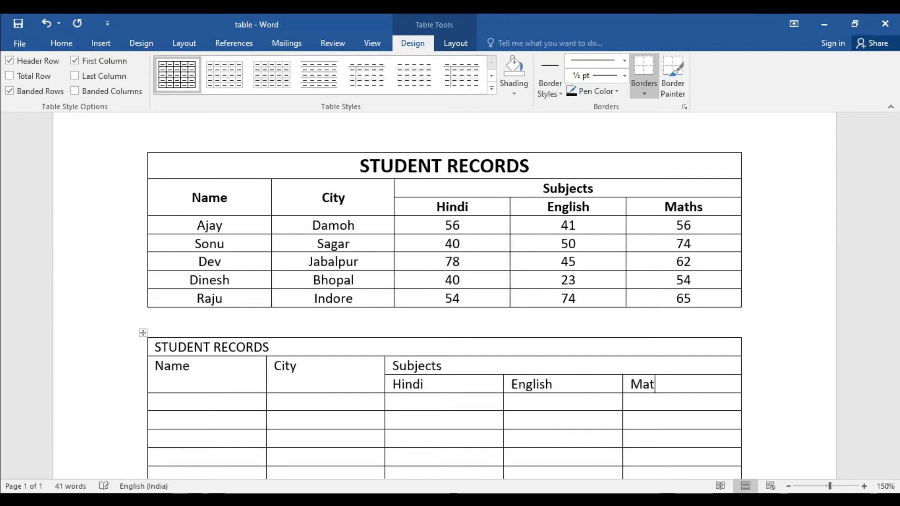
left_click(420, 426)
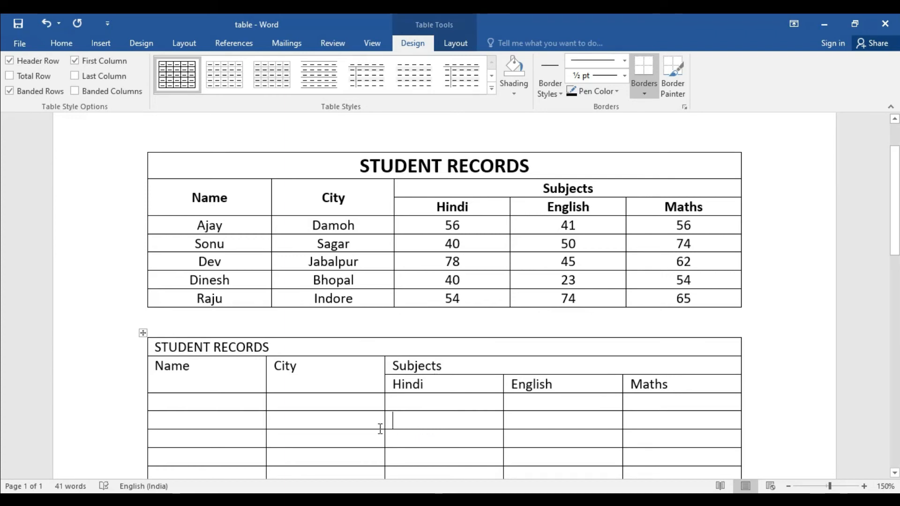
Center the title and all heading text of the new table horizontally and vertically within their cells.
scroll(337, 400, "down", 2)
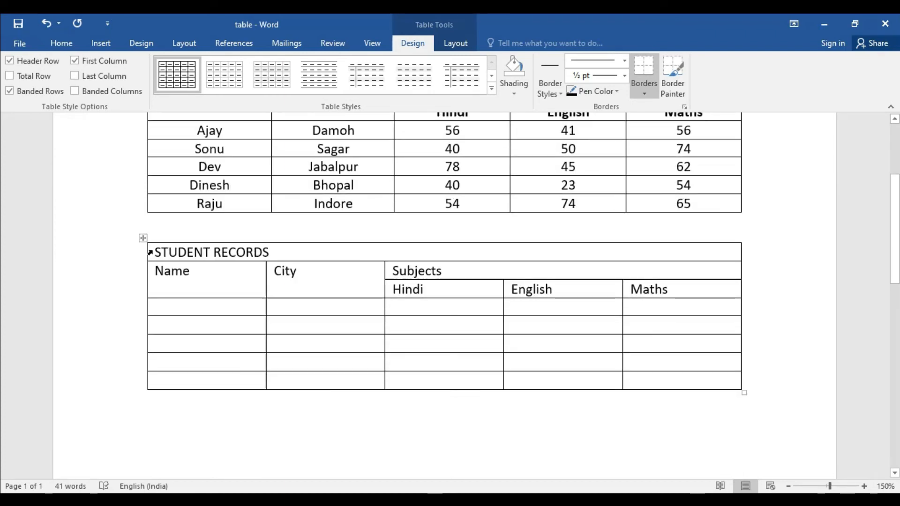
left_click_drag(155, 248, 329, 275)
left_click_drag(572, 286, 659, 290)
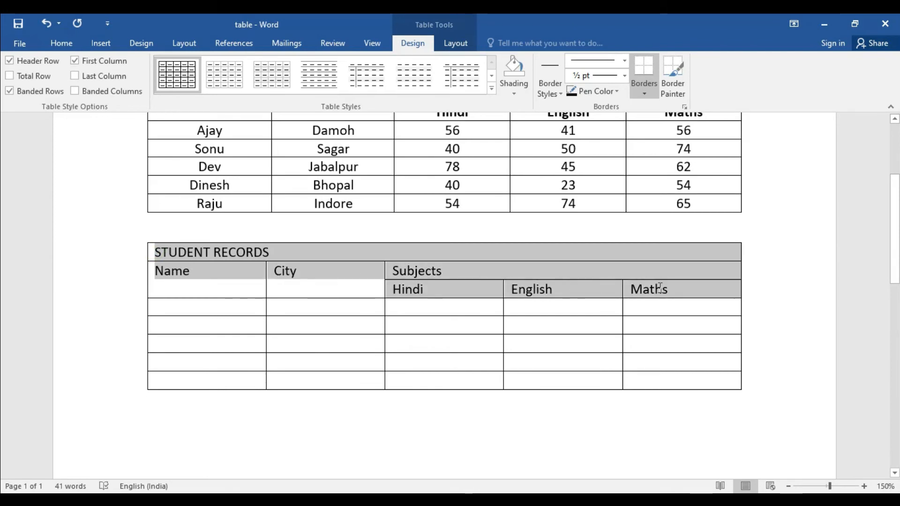
scroll(544, 323, "up", 2)
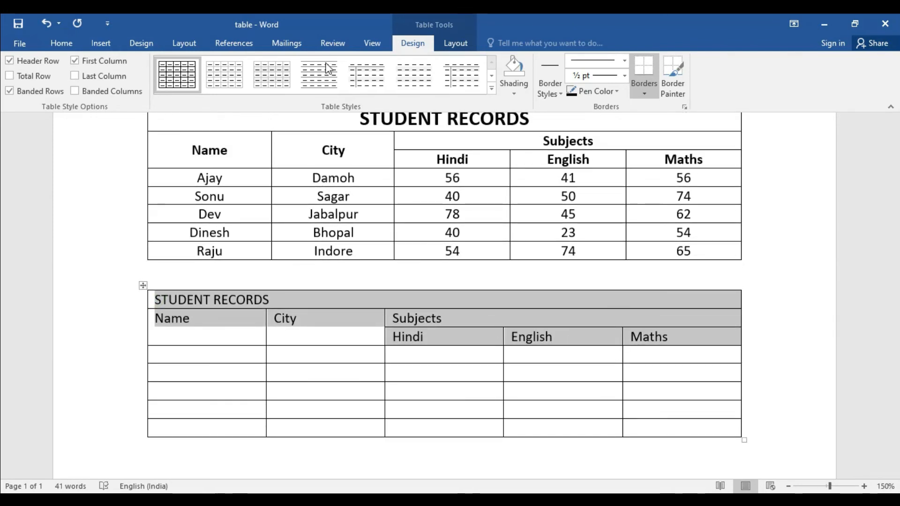
left_click(456, 45)
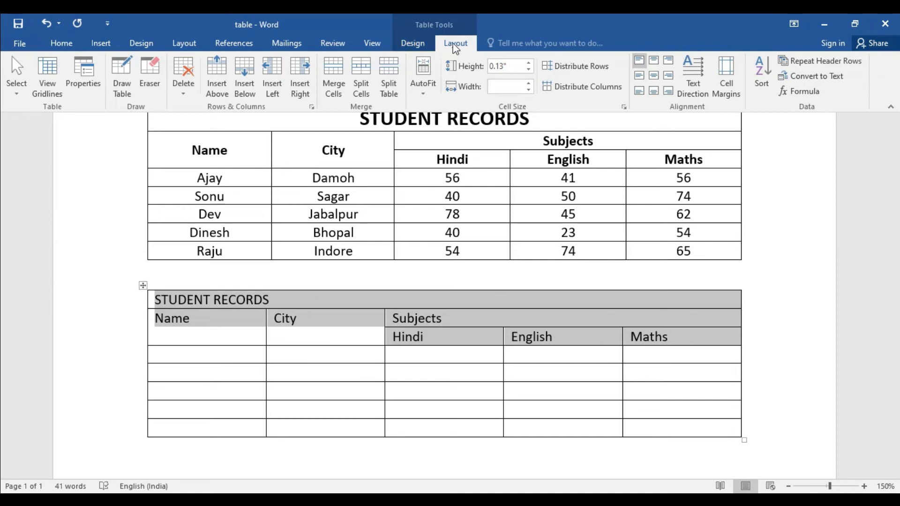
left_click(653, 76)
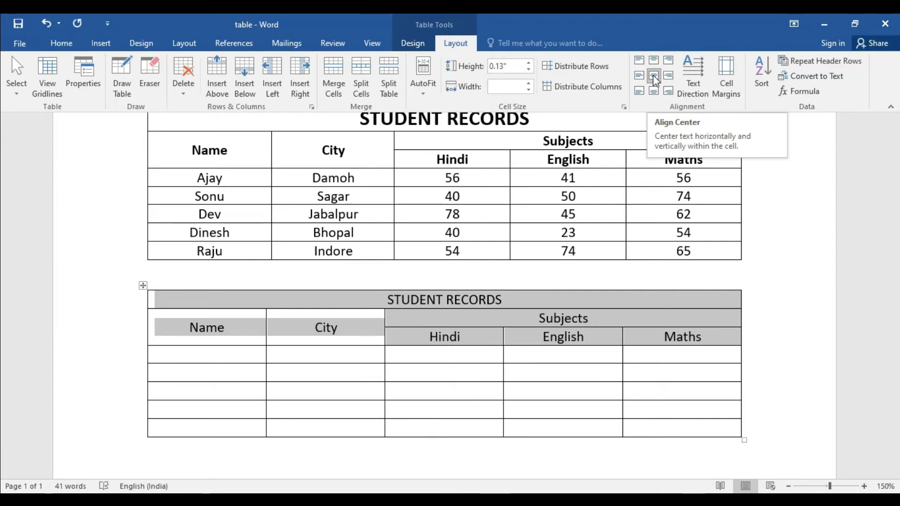
left_click(531, 340)
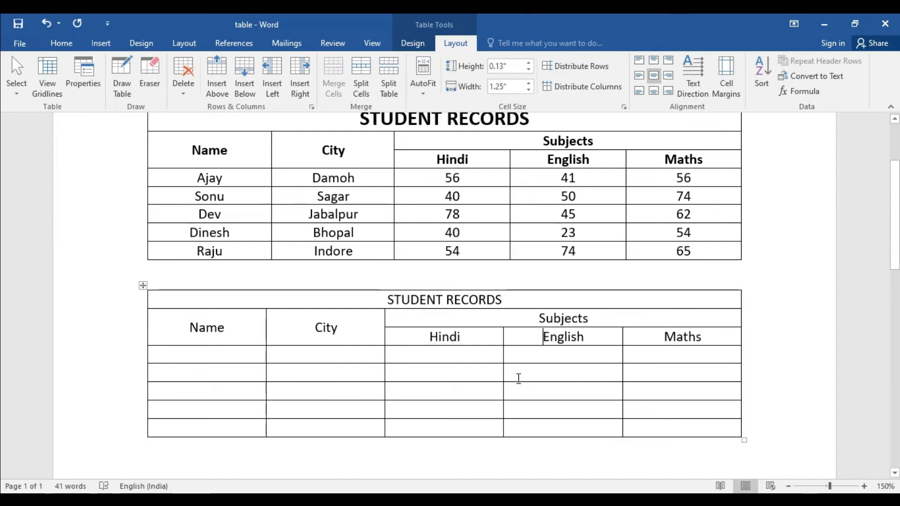
Make the title and all heading text of the new table bold.
left_click_drag(709, 338, 231, 304)
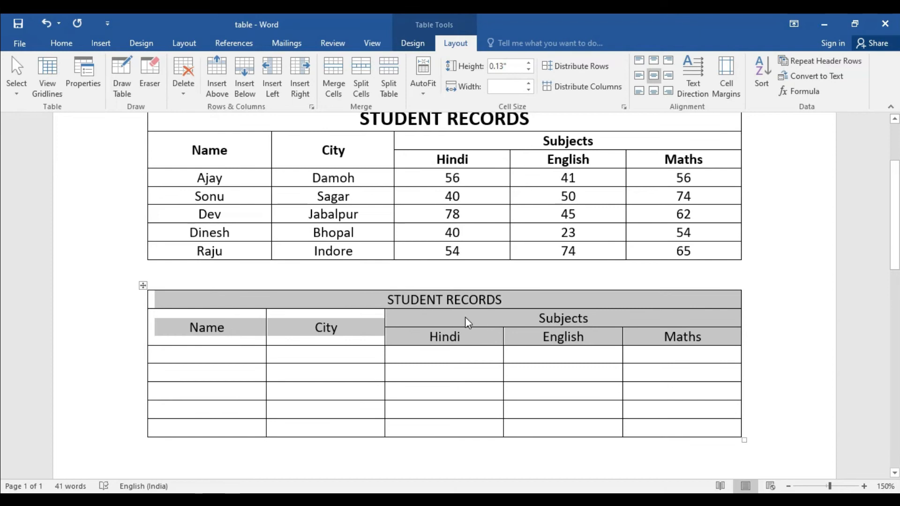
left_click(60, 44)
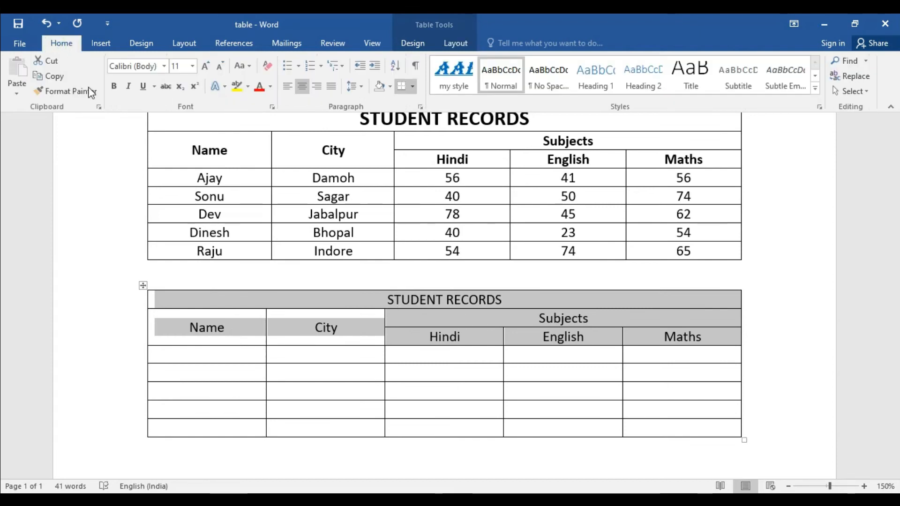
left_click(115, 88)
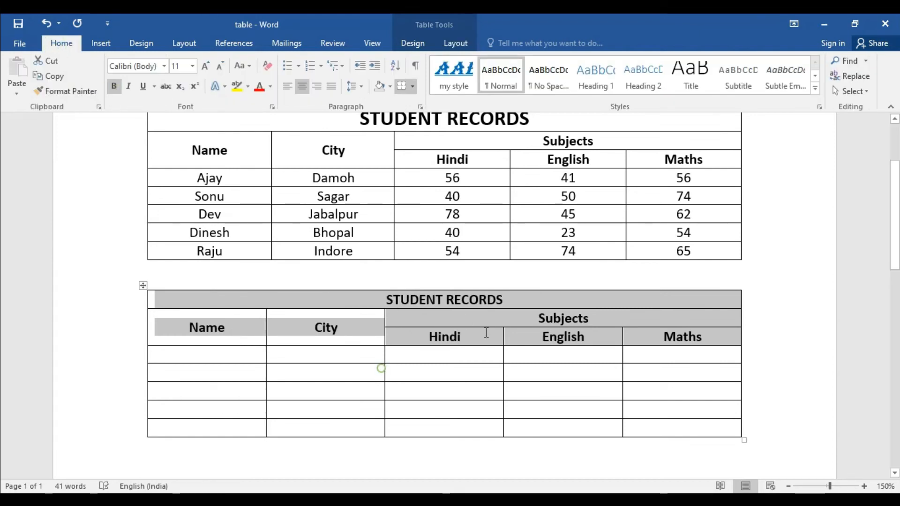
Set the font size of the new table's STUDENT RECORDS title to 20.
left_click(520, 299)
triple_click(516, 300)
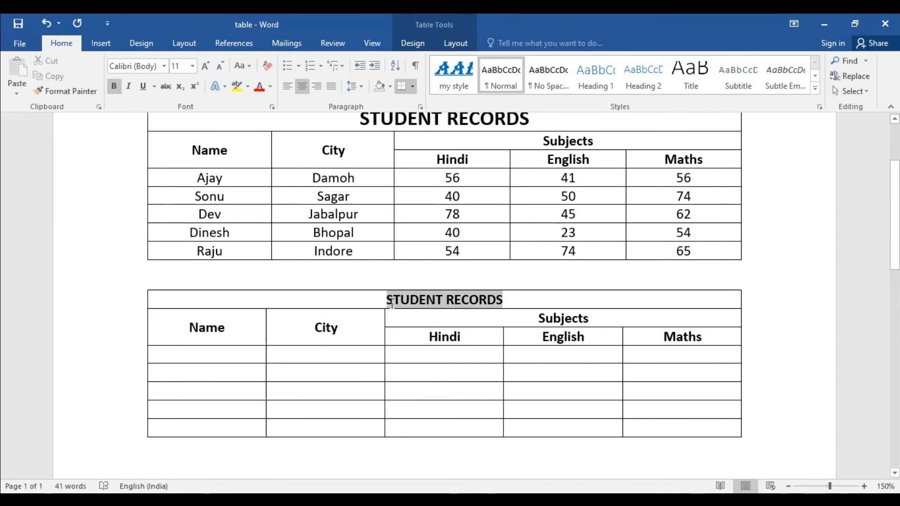
left_click(192, 69)
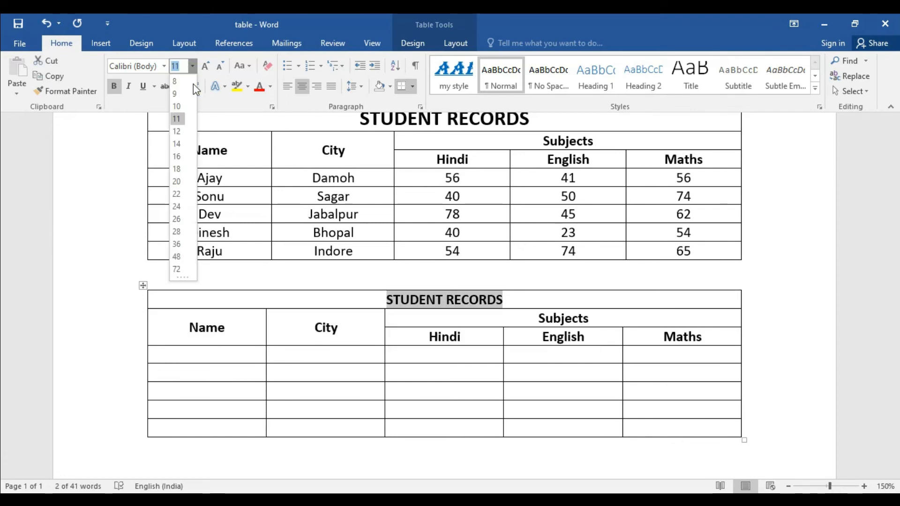
left_click(177, 181)
left_click(490, 401)
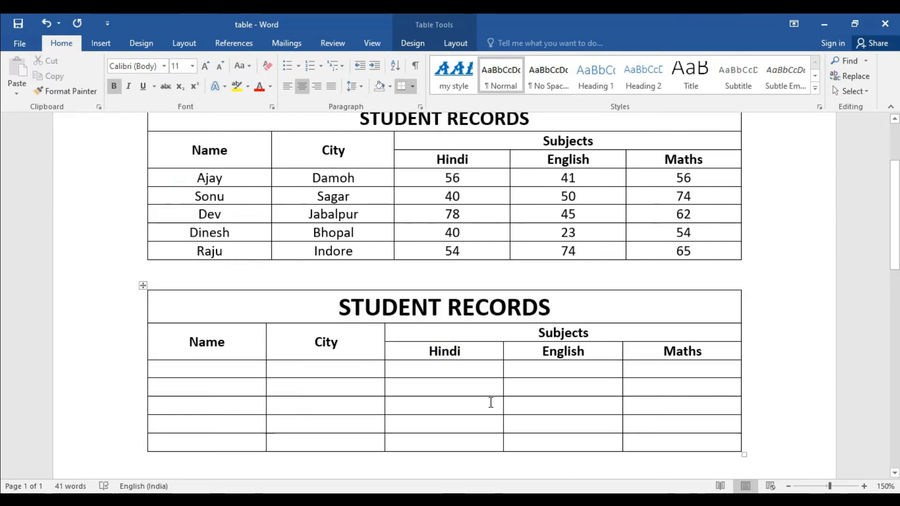
Fill the first data row of the new table with the first student's name, city Damoh, and marks 56, 41 and 56.
scroll(490, 402, "up", 1)
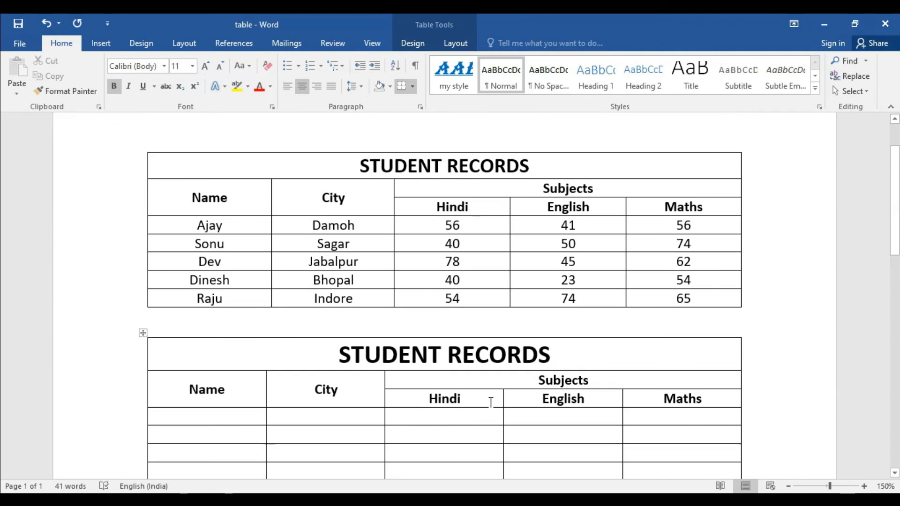
scroll(491, 402, "down", 1)
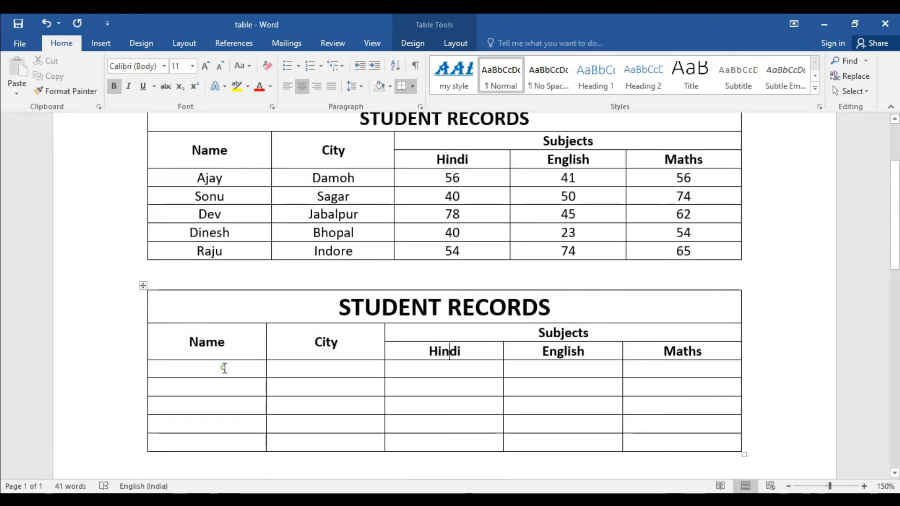
left_click(223, 370)
type("Ajay ")
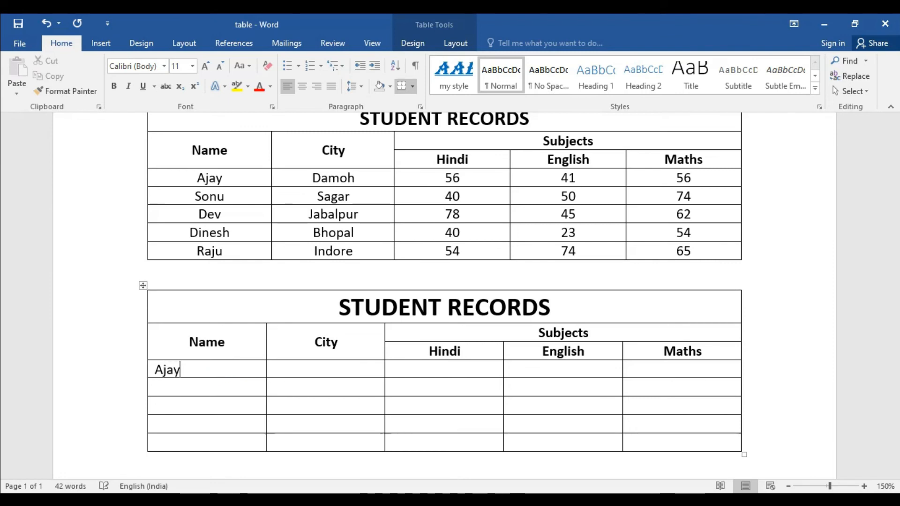
type("Damoh")
key("Tab")
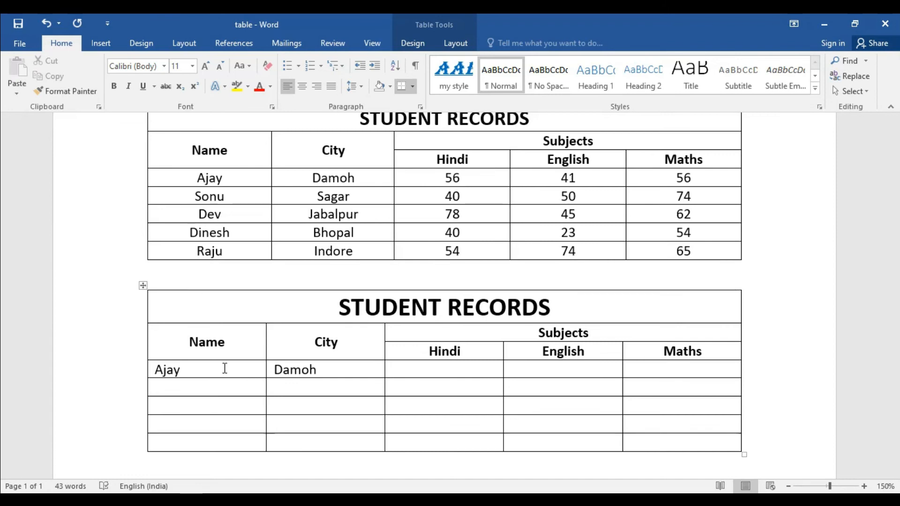
type("56 ")
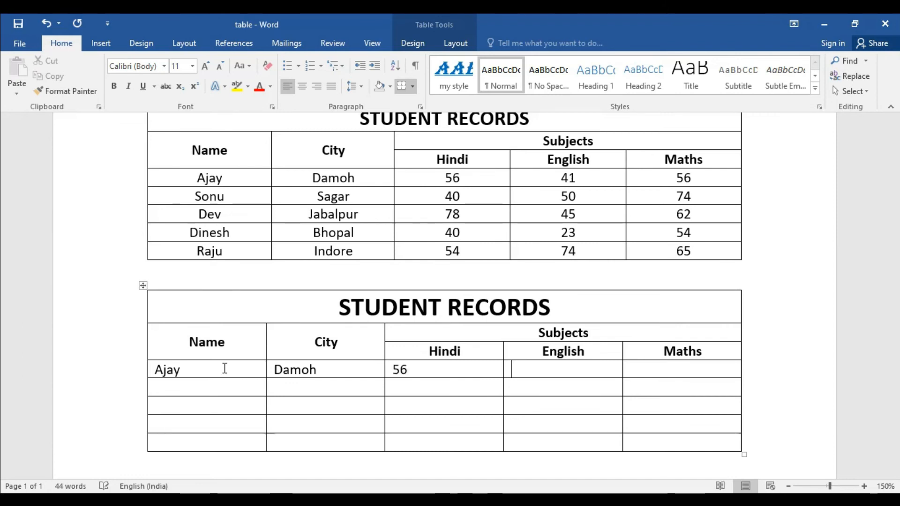
type("41")
key("Tab")
type("56")
key("Tab")
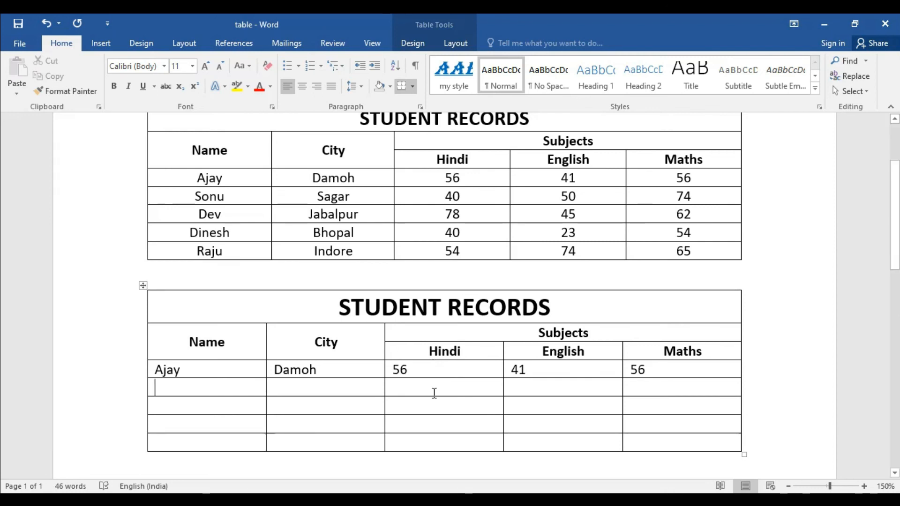
Draw the outer border of a new table about 5.69" wide and 1.31" high below the second STUDENT RECORDS table with Draw Table.
scroll(435, 392, "down", 3)
left_click(291, 366)
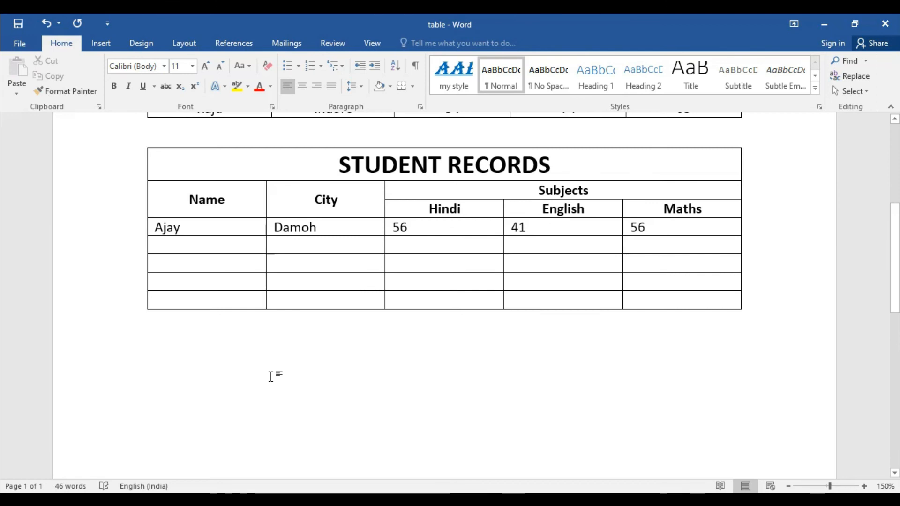
left_click(101, 44)
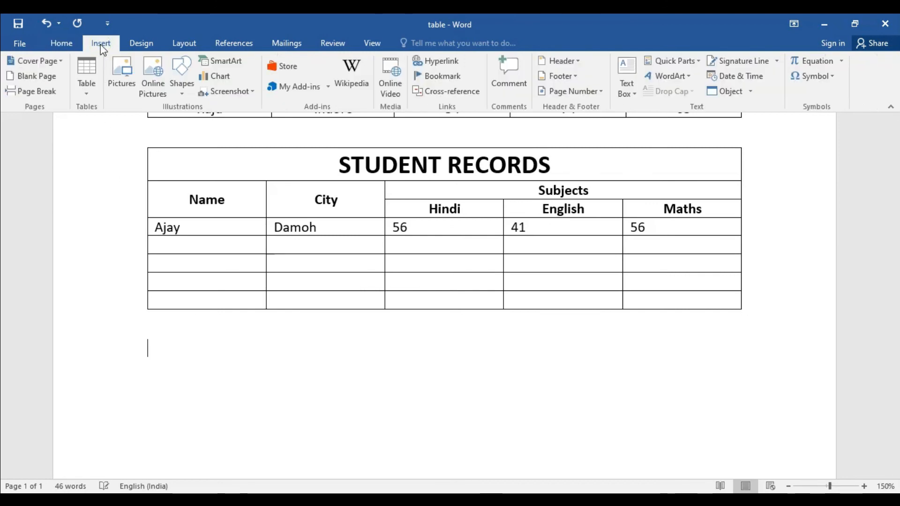
left_click(93, 90)
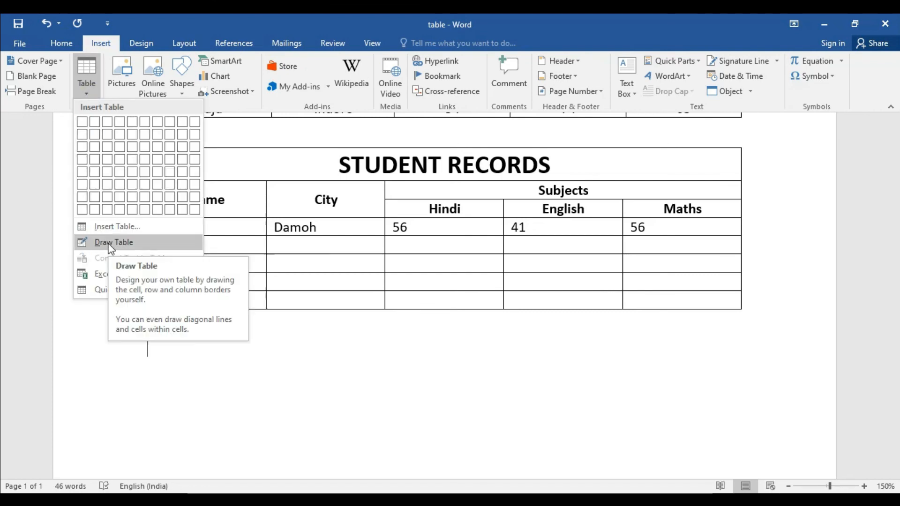
left_click(111, 242)
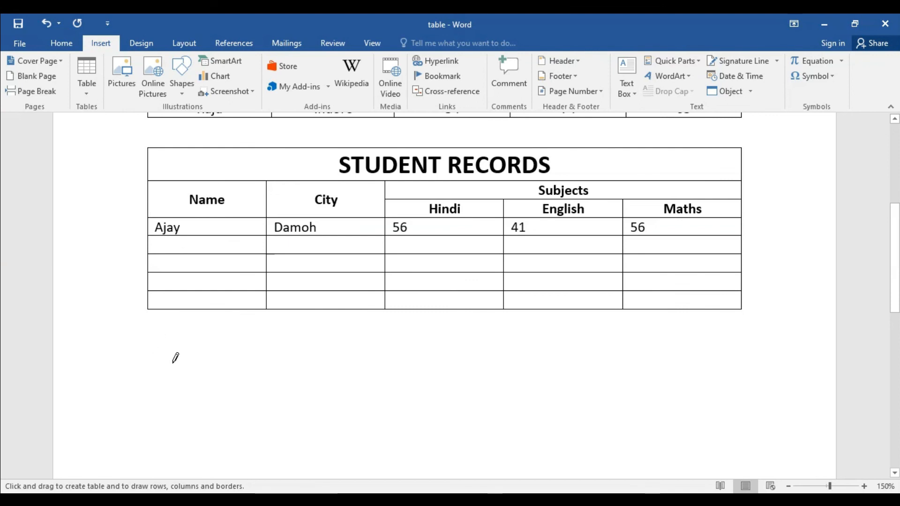
mouse_move(302, 435)
left_mouse_down()
mouse_move(478, 474)
mouse_move(619, 478)
mouse_move(663, 458)
mouse_move(680, 423)
mouse_move(698, 423)
left_mouse_up()
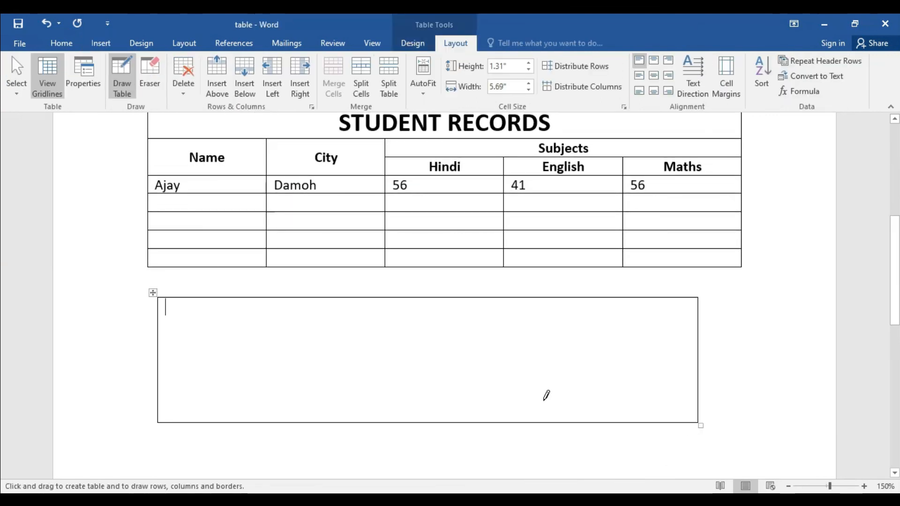
Divide the drawn table into a header row and three columns, splitting the right column's body in two and the middle column's body into four cells.
left_click_drag(160, 325, 561, 327)
left_click_drag(526, 298, 529, 391)
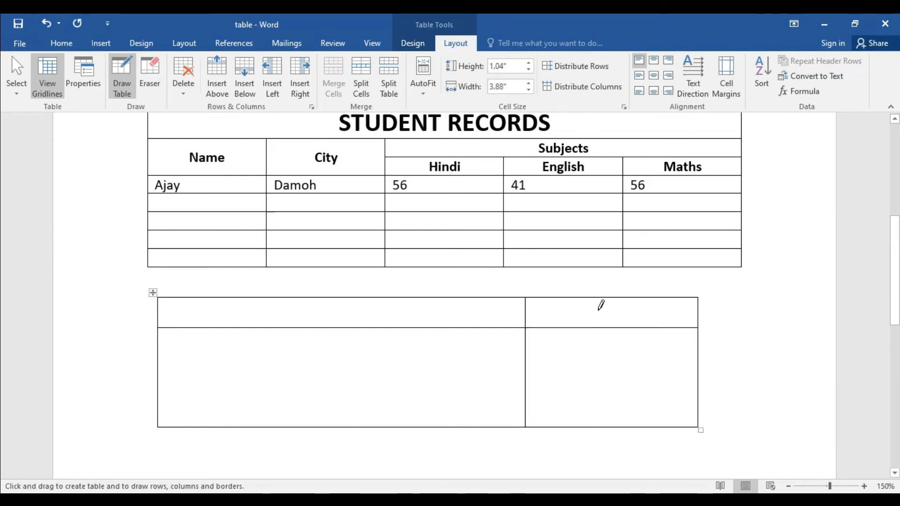
left_click_drag(600, 328, 605, 403)
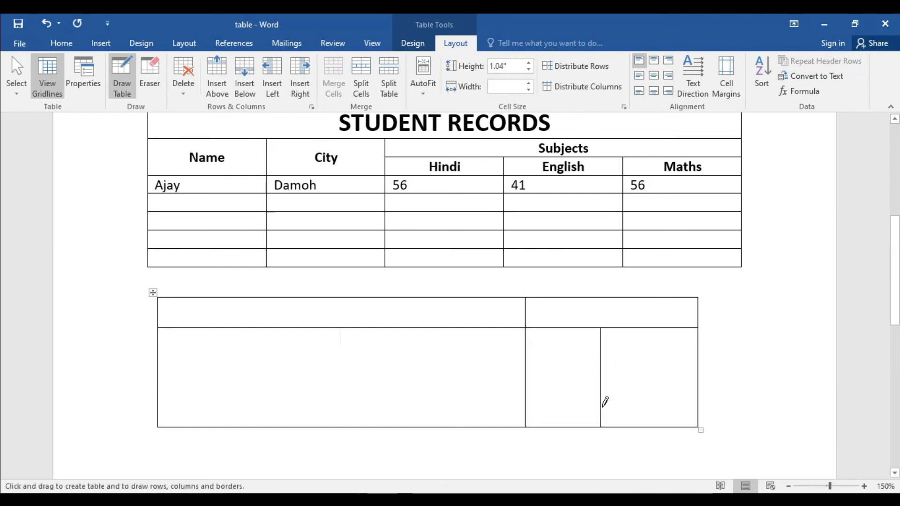
mouse_move(402, 296)
left_mouse_down()
mouse_move(398, 376)
mouse_move(521, 388)
left_mouse_up()
left_click_drag(465, 328, 461, 410)
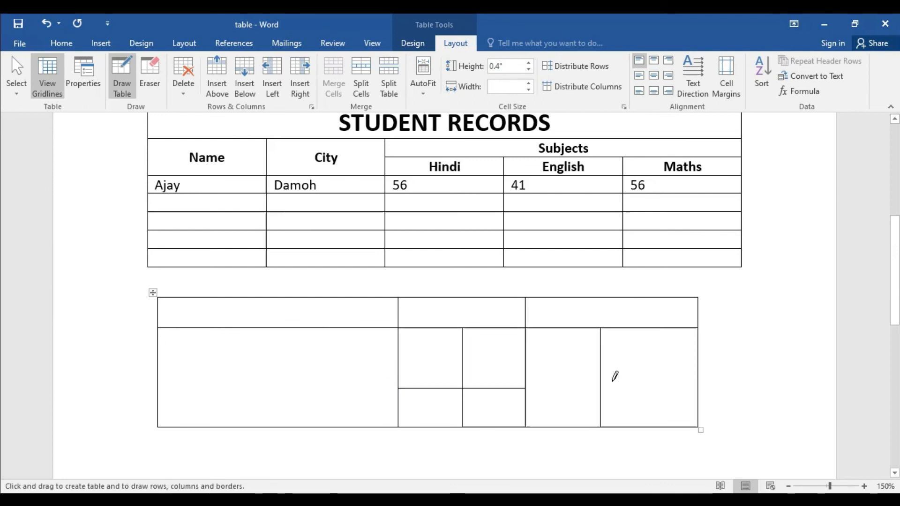
scroll(582, 346, "up", 1)
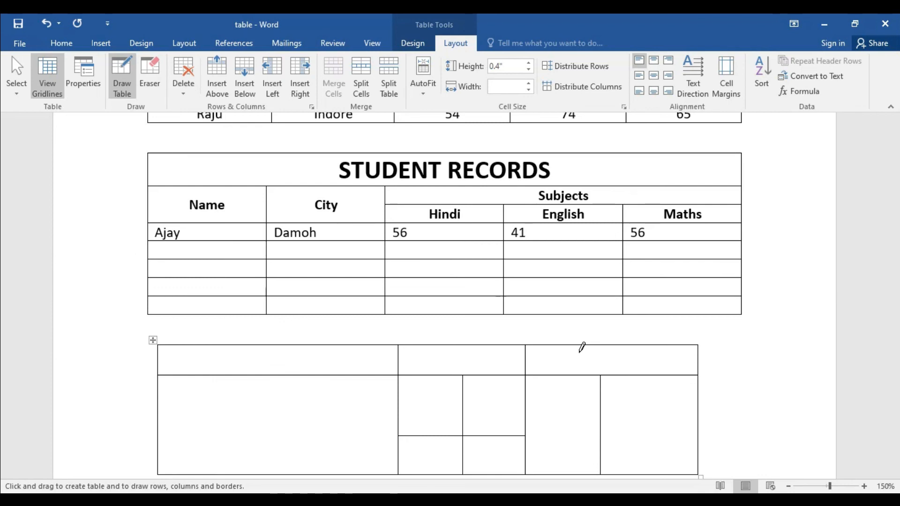
scroll(582, 347, "up", 3)
scroll(581, 347, "up", 1)
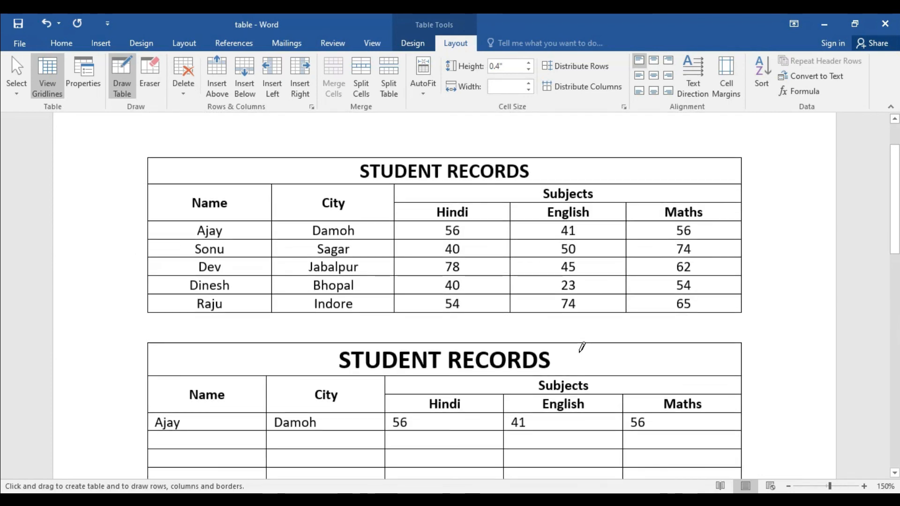